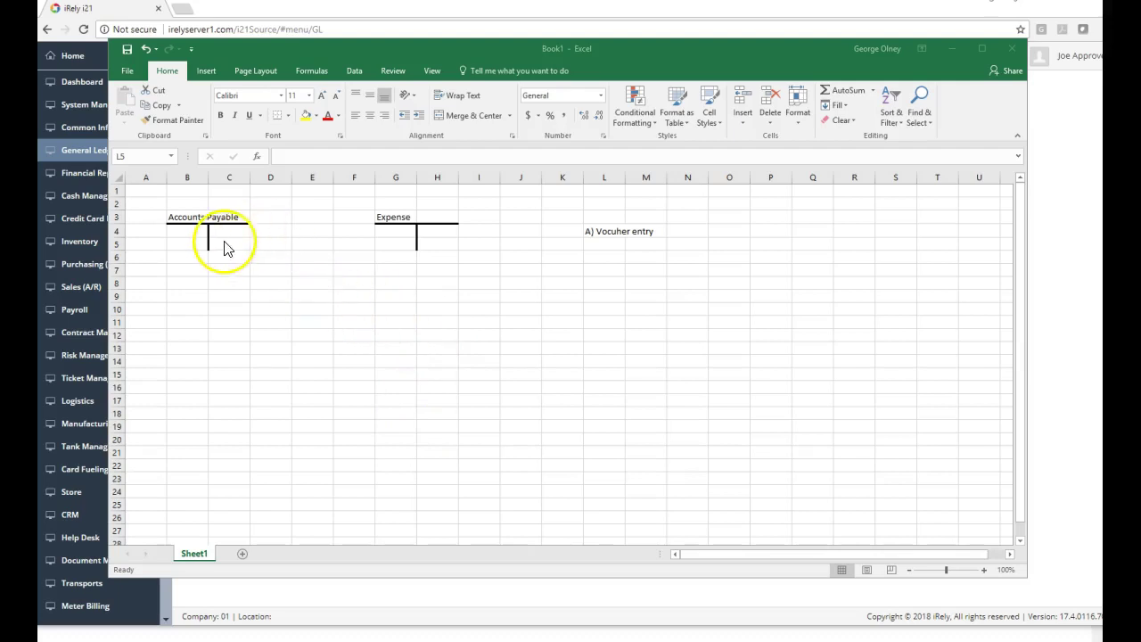
Step: Record the voucher entry by entering 500 on the Expense debit side (G4) and 500 on the Accounts Payable credit side (C4)
left_click(395, 232)
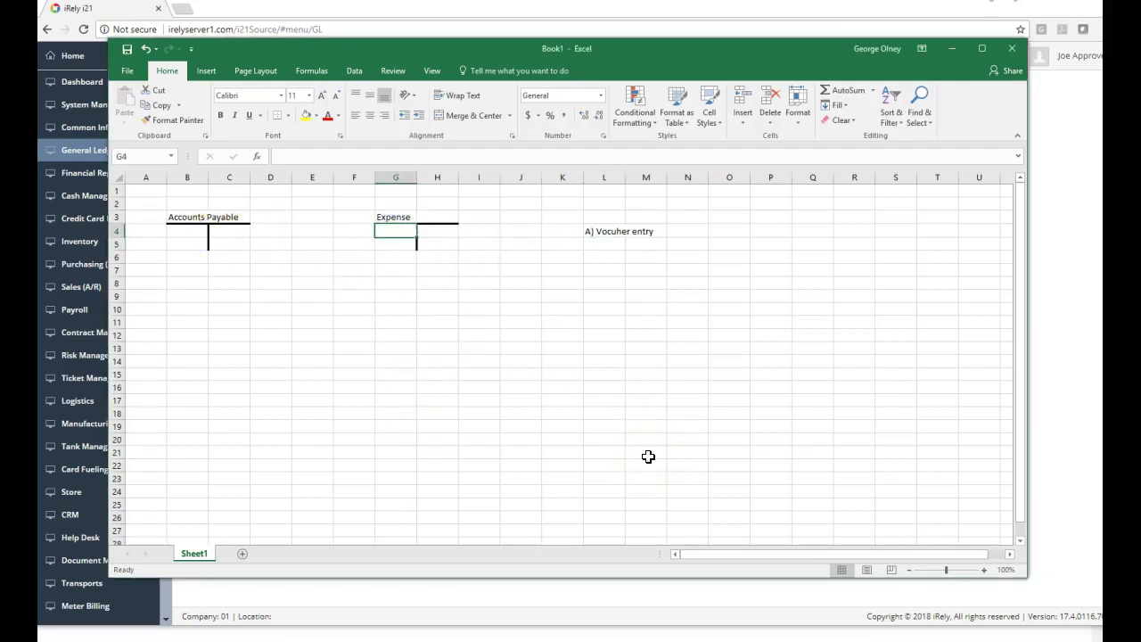
type("500")
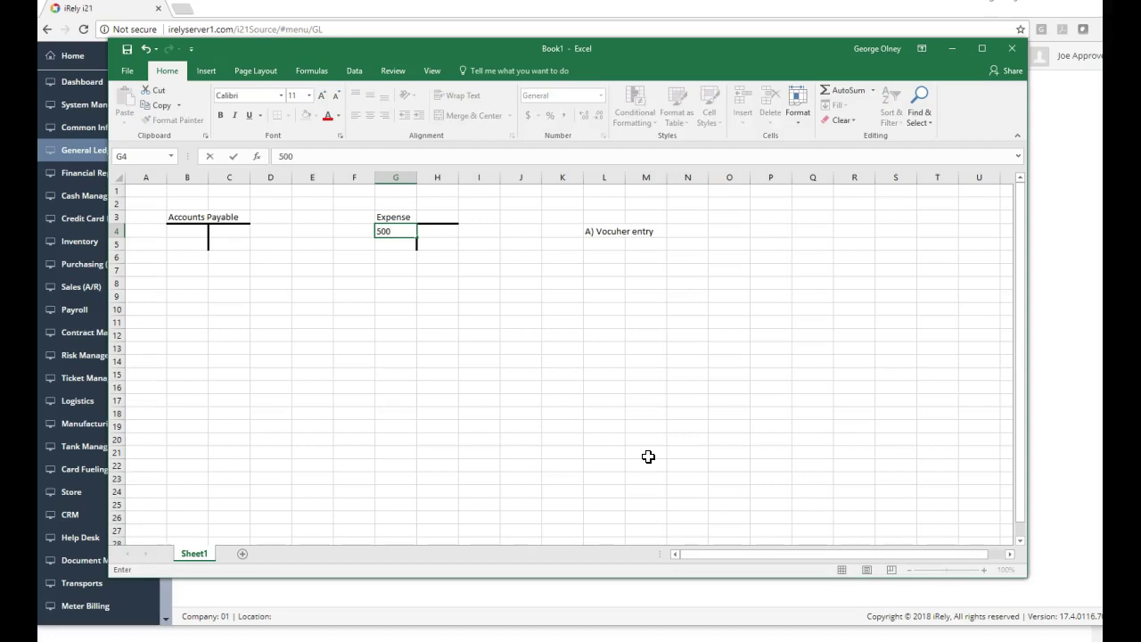
key("Left")
key("Left")
key("Left")
key("Left")
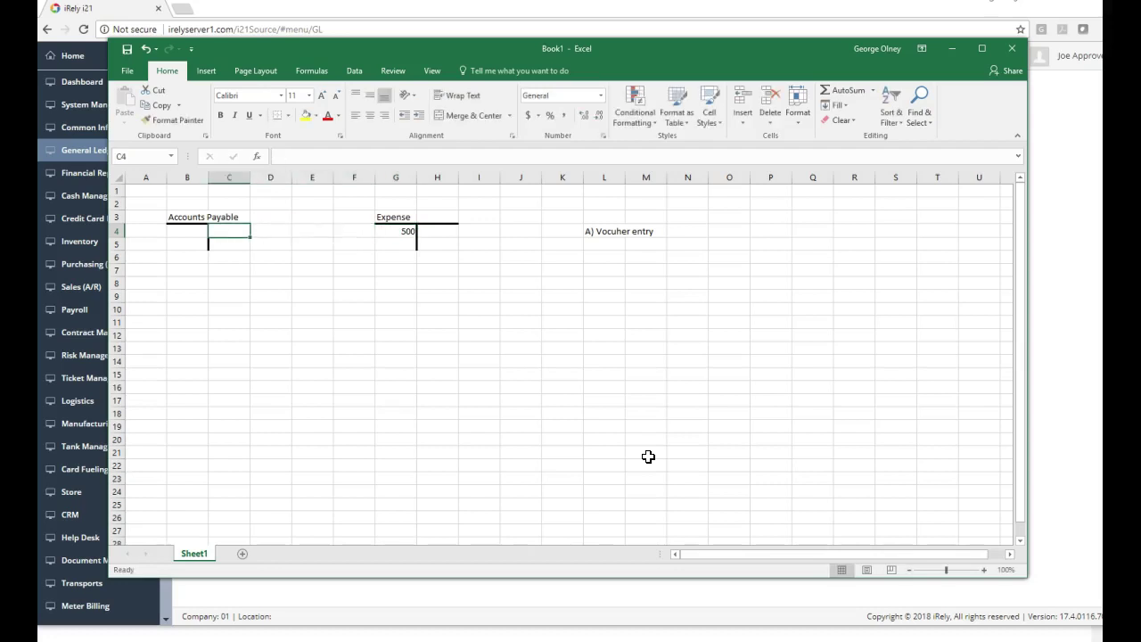
type("500")
key("Return")
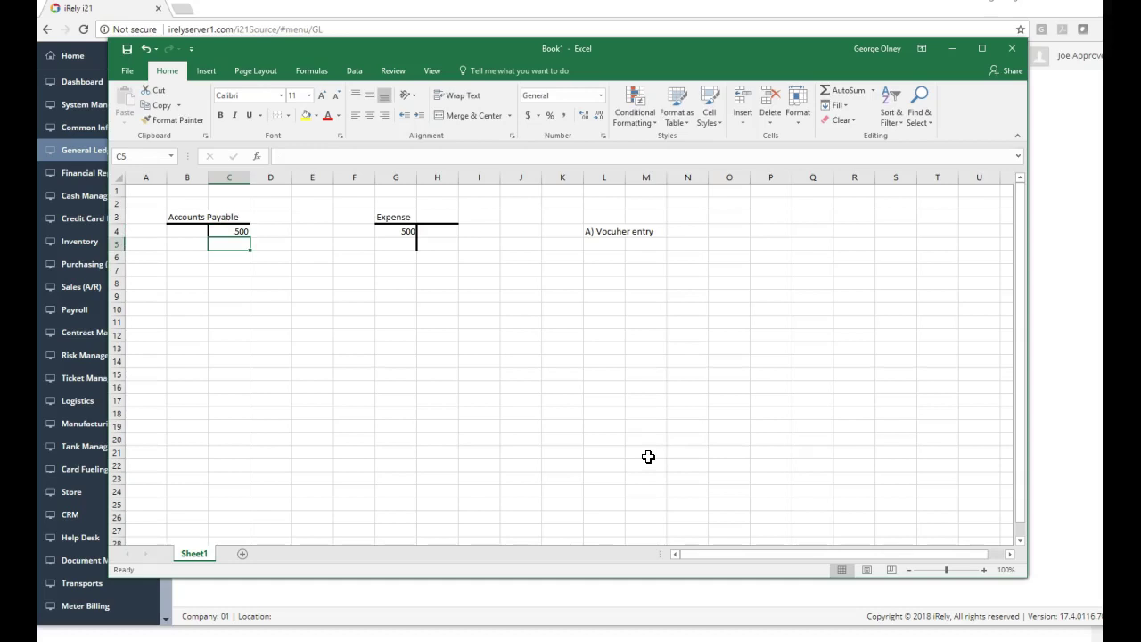
key("Right")
key("Right")
key("Right")
key("Right")
key("Right")
key("Right")
key("Right")
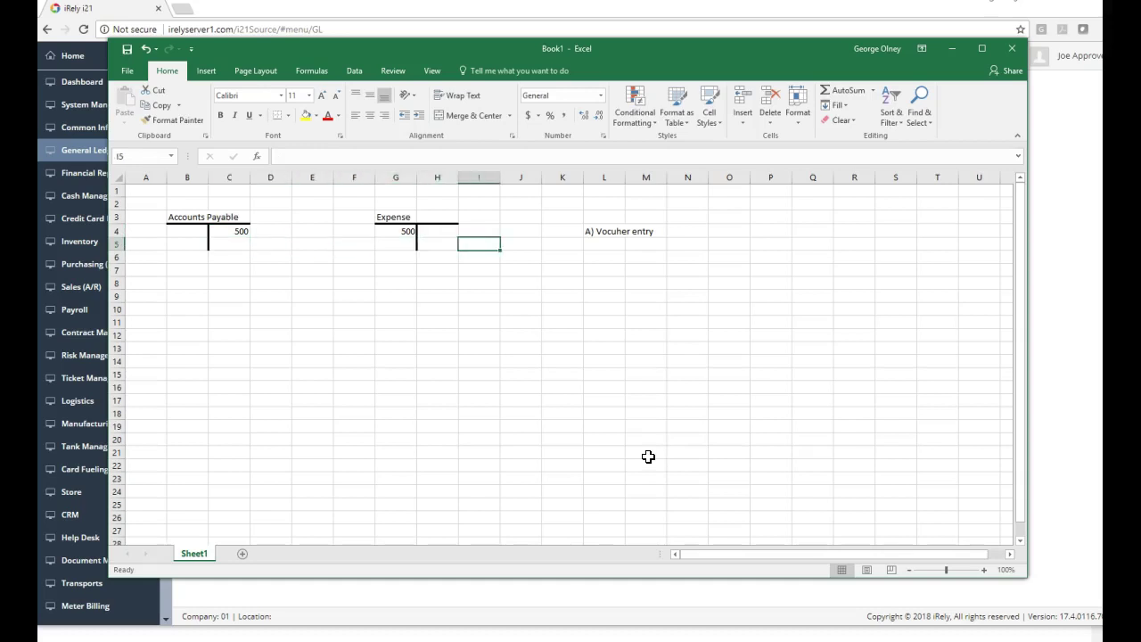
key("Up")
key("Right")
key("Right")
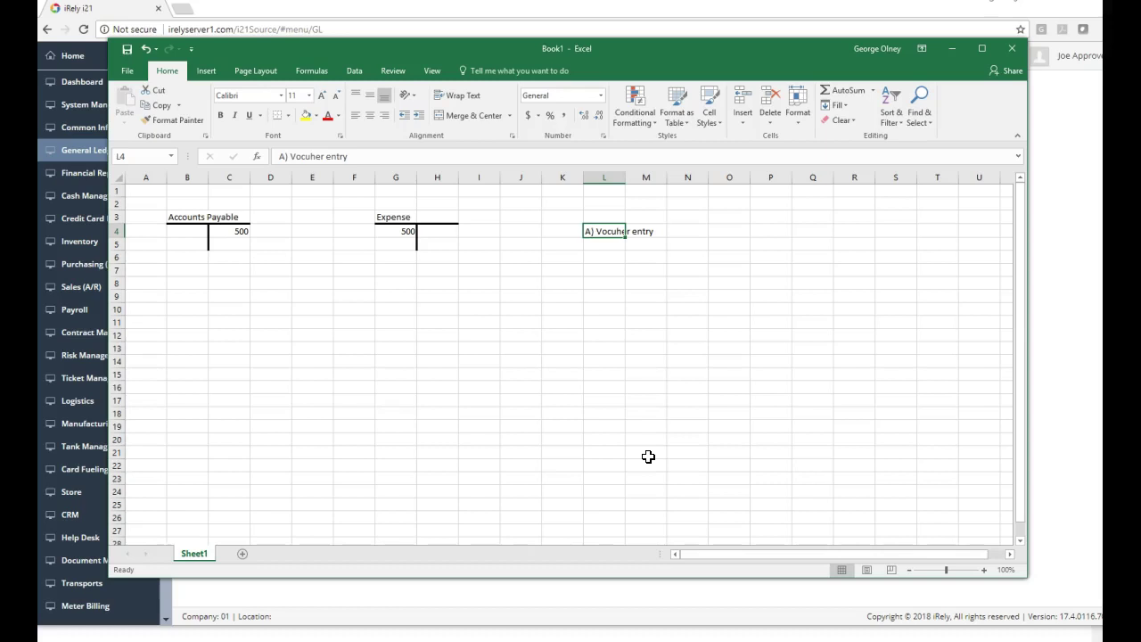
key("Left")
key("Left")
key("Left")
key("Left")
key("Left")
key("Left")
key("Left")
key("Left")
key("Left")
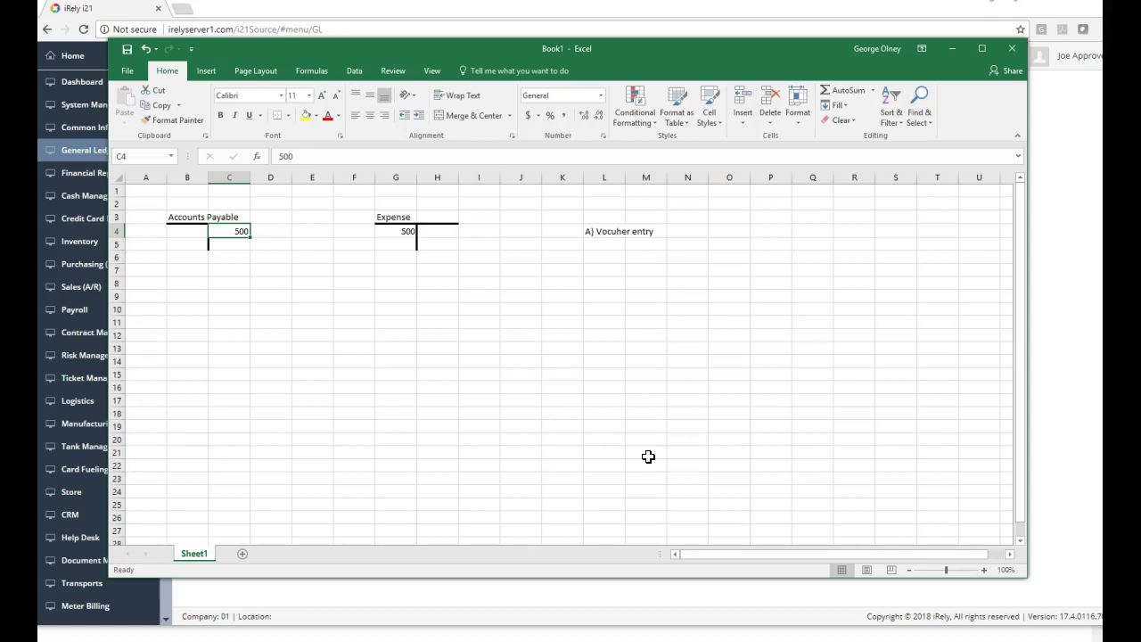
Step: Enter 500 on the debit side of the Accounts Payable T-account in B4
key("Left")
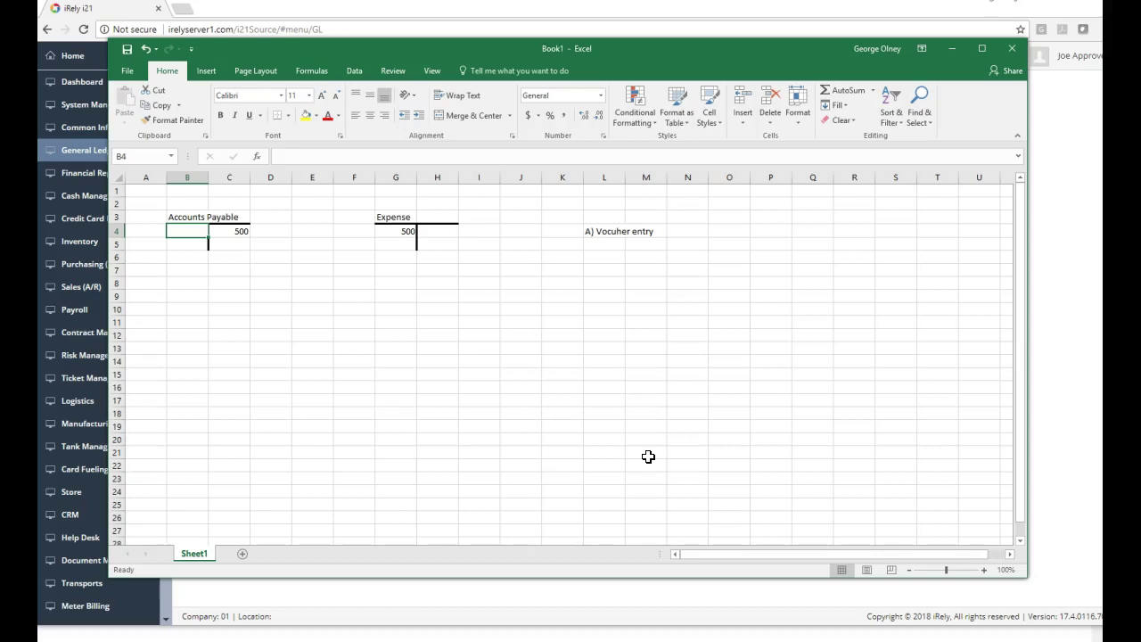
key("Right")
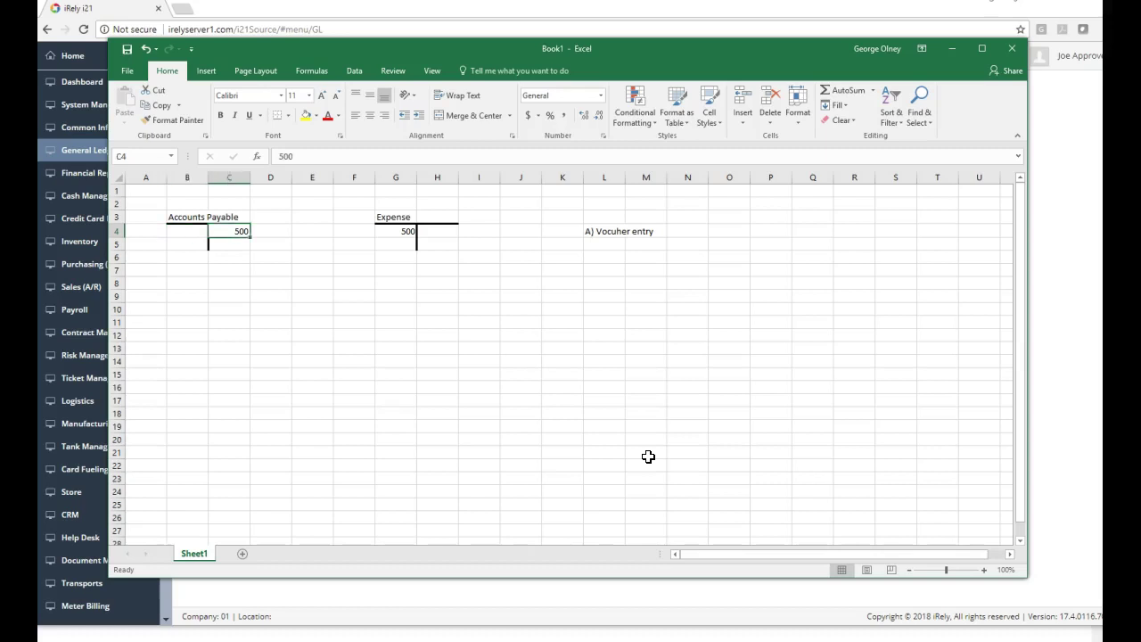
key("Left")
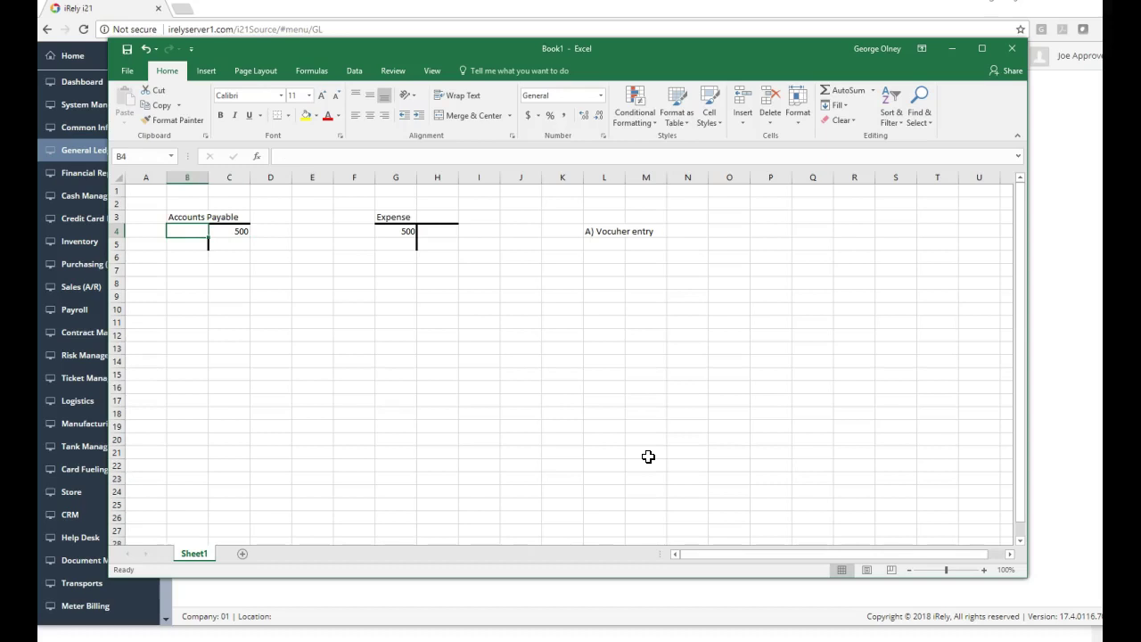
type("5")
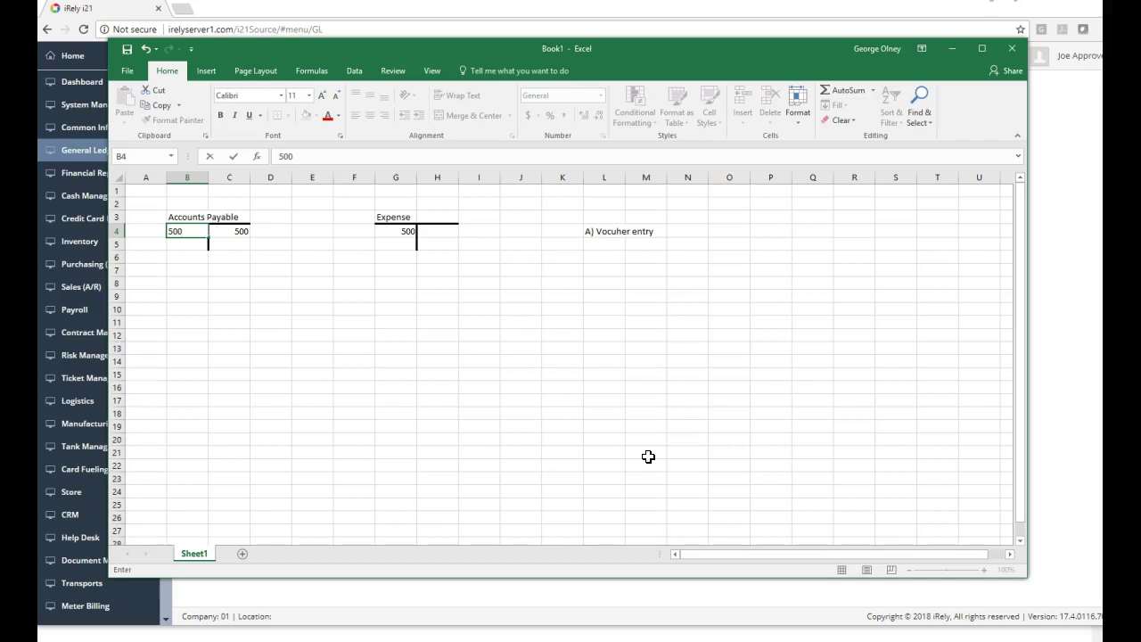
type("00")
key("Return")
Step: Enter 500 on the credit side of the Expense T-account in H4
key("Right")
key("Right")
key("Right")
key("Right")
key("Right")
key("Right")
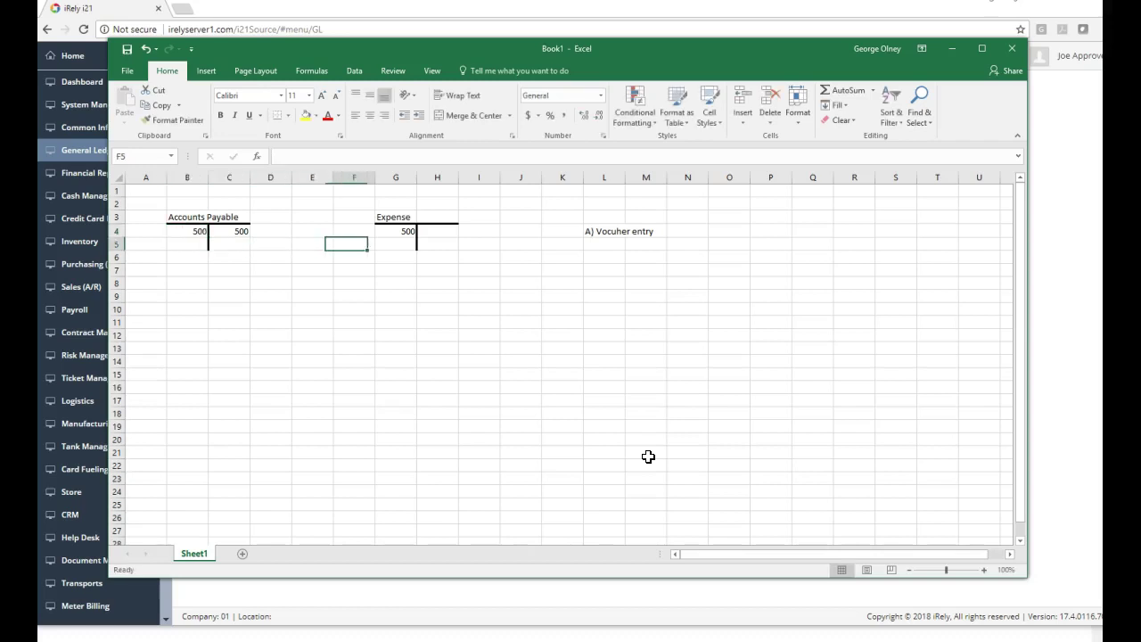
key("Up")
type("5")
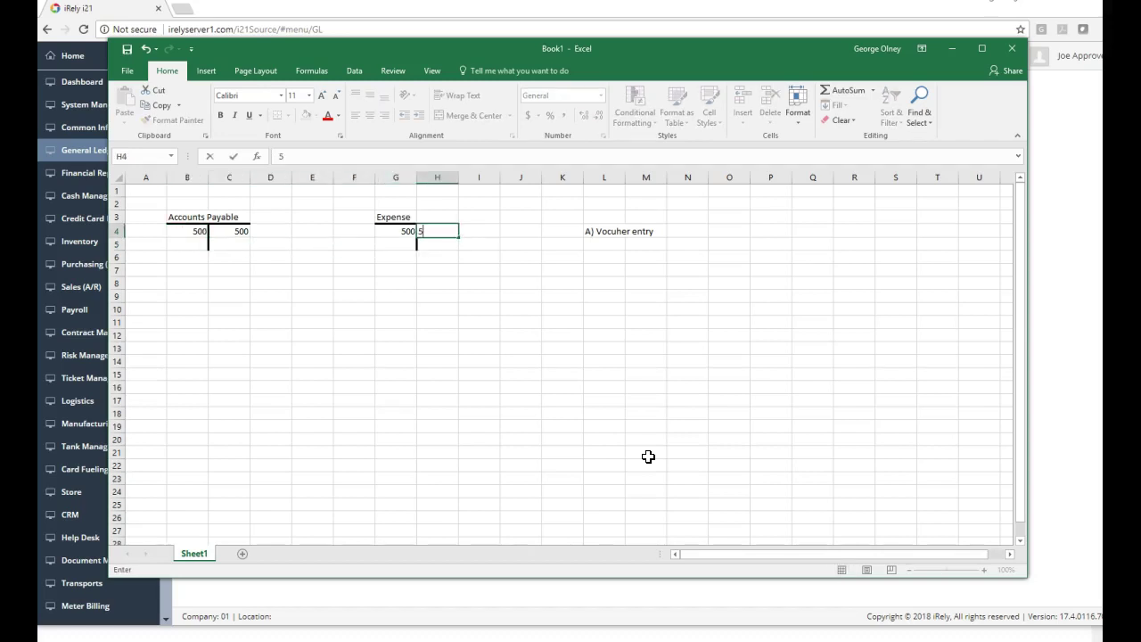
key("Return")
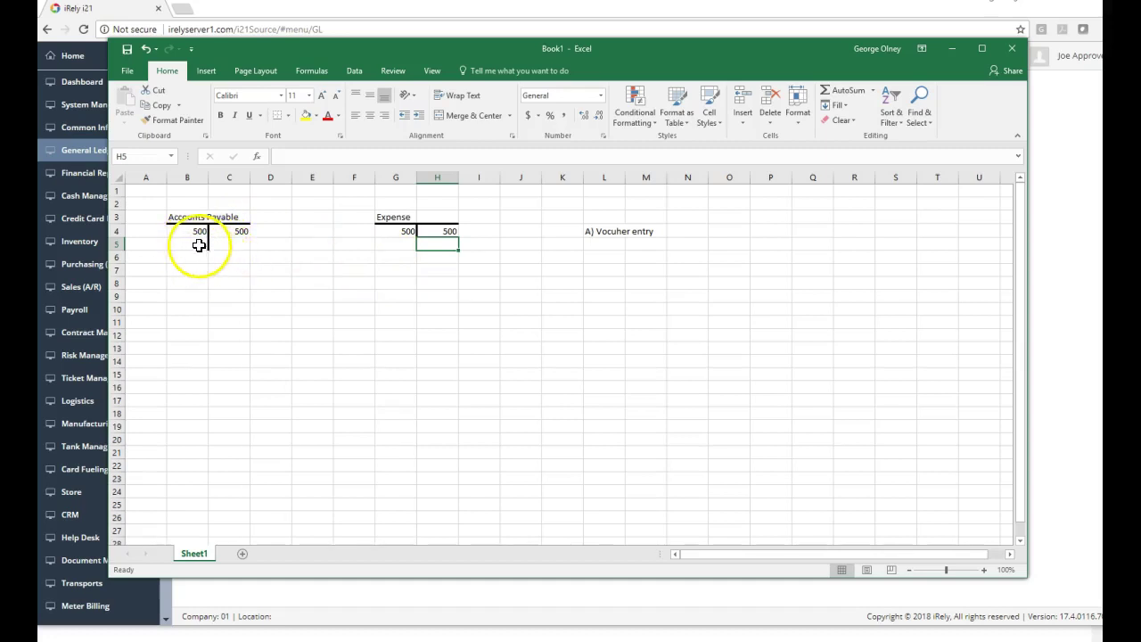
Step: Undo the reversing 500 entries in the Accounts Payable and Expense T-accounts
left_click(180, 234)
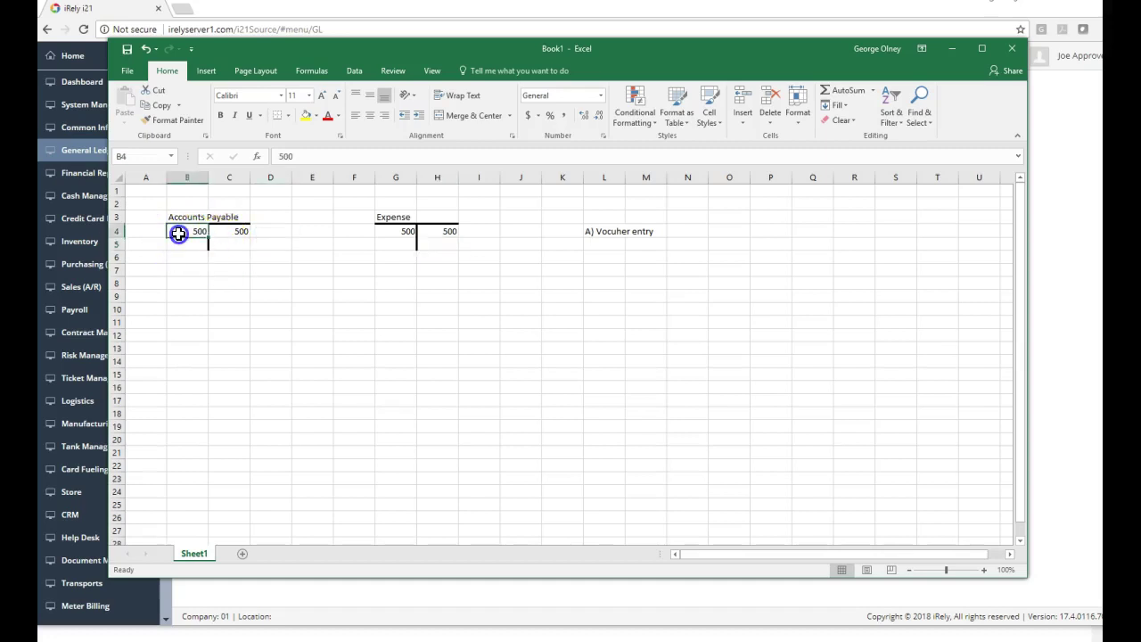
key("ctrl+z")
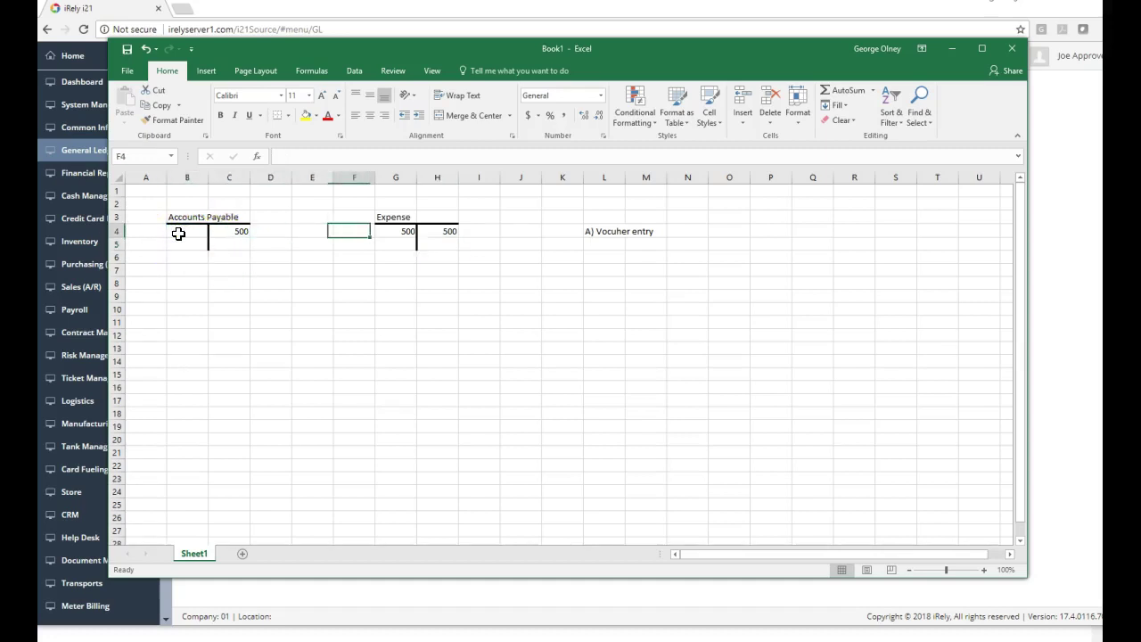
key("ctrl+z")
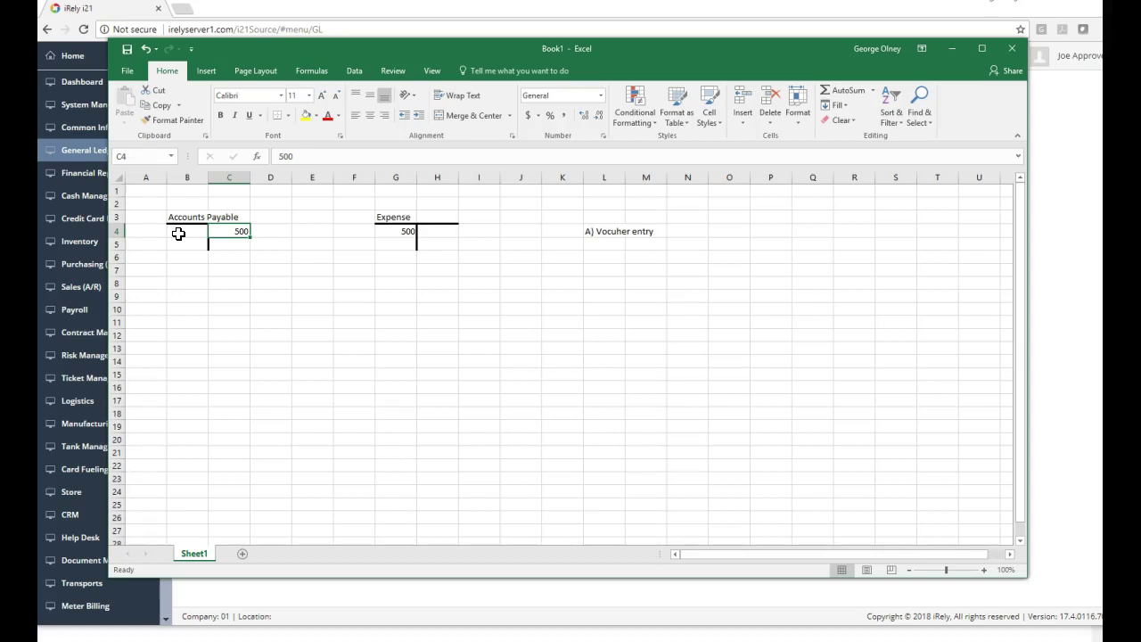
Step: Switch to iRely i21 and review the Primary Account segment in the General Ledger account structure, closing the structure when done
left_click(83, 161)
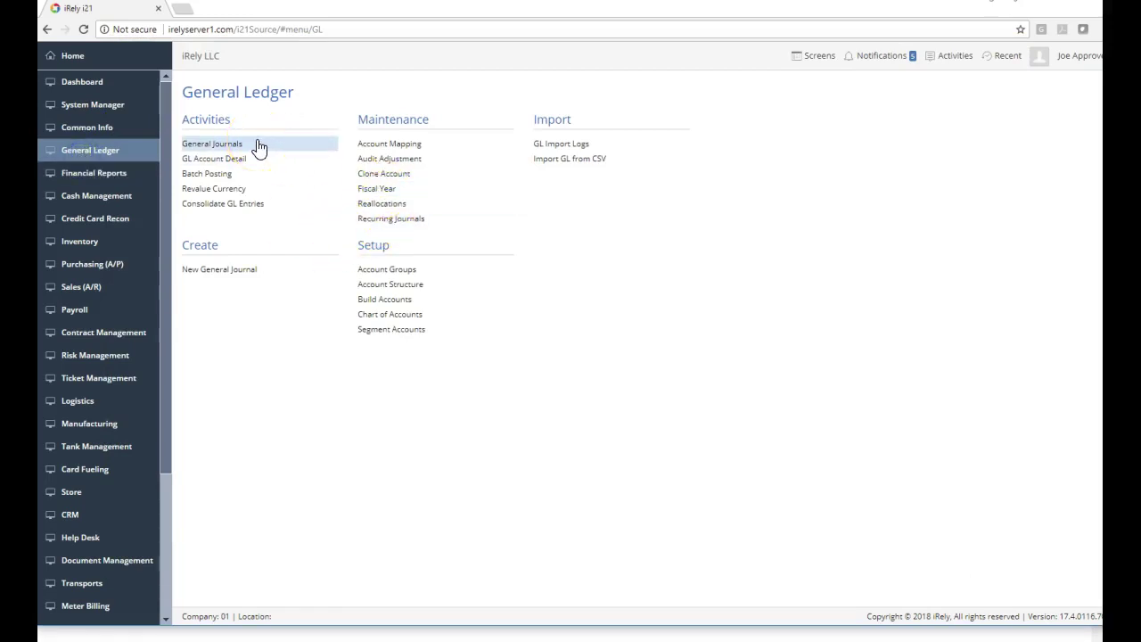
left_click(377, 283)
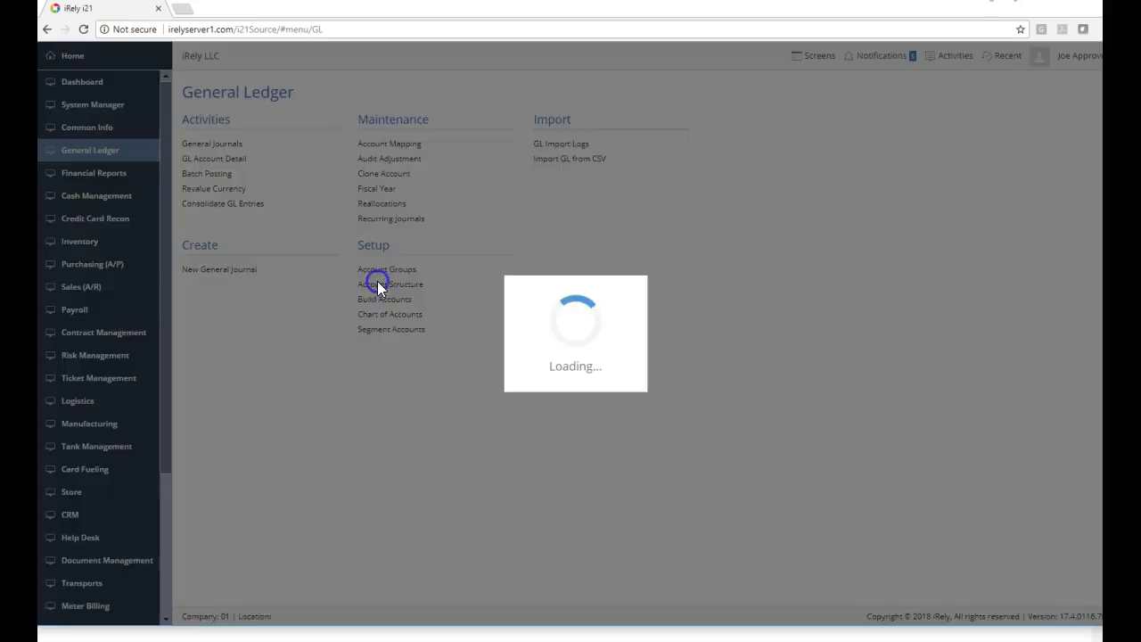
left_click(343, 270)
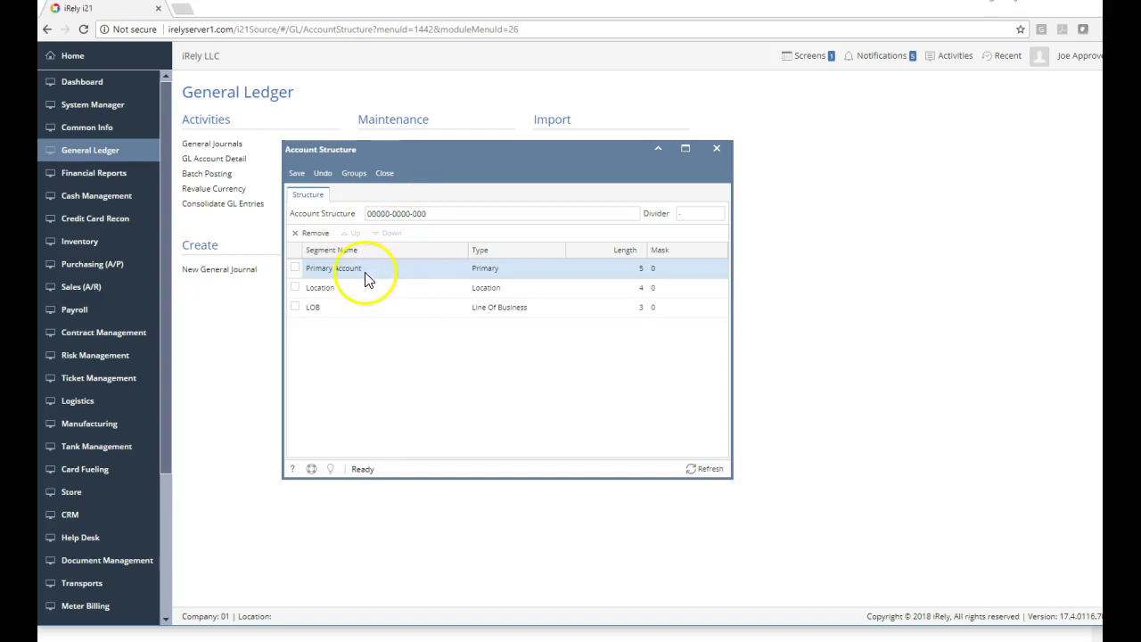
left_click(385, 175)
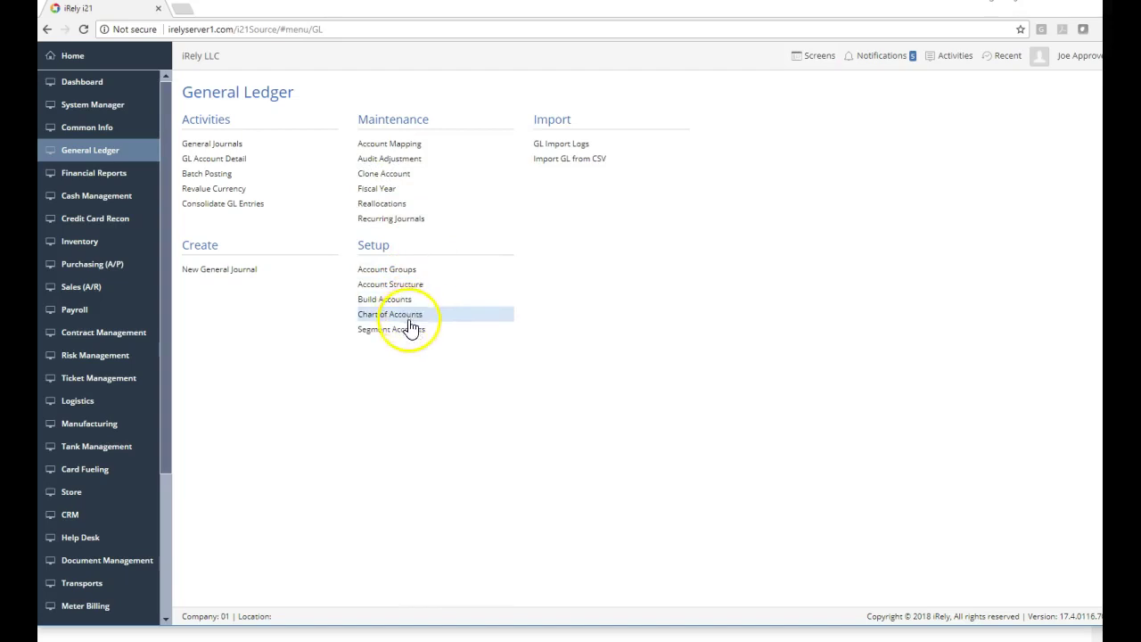
Step: Open the General Ledger segment accounts and examine the account categories of the Primary Account codes
left_click(399, 329)
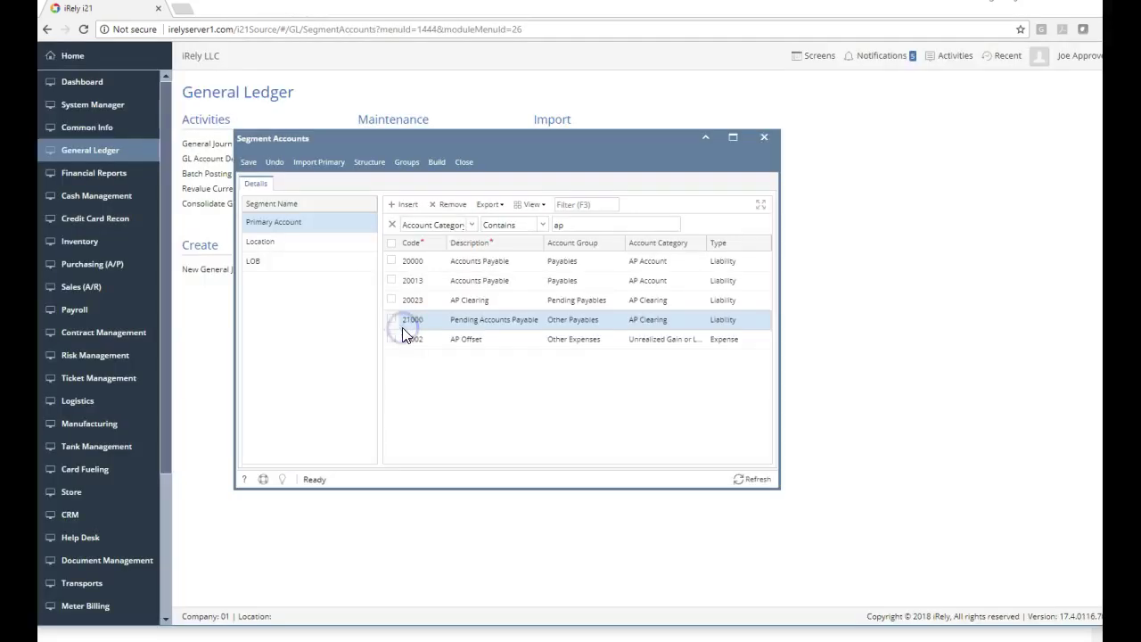
left_click(282, 225)
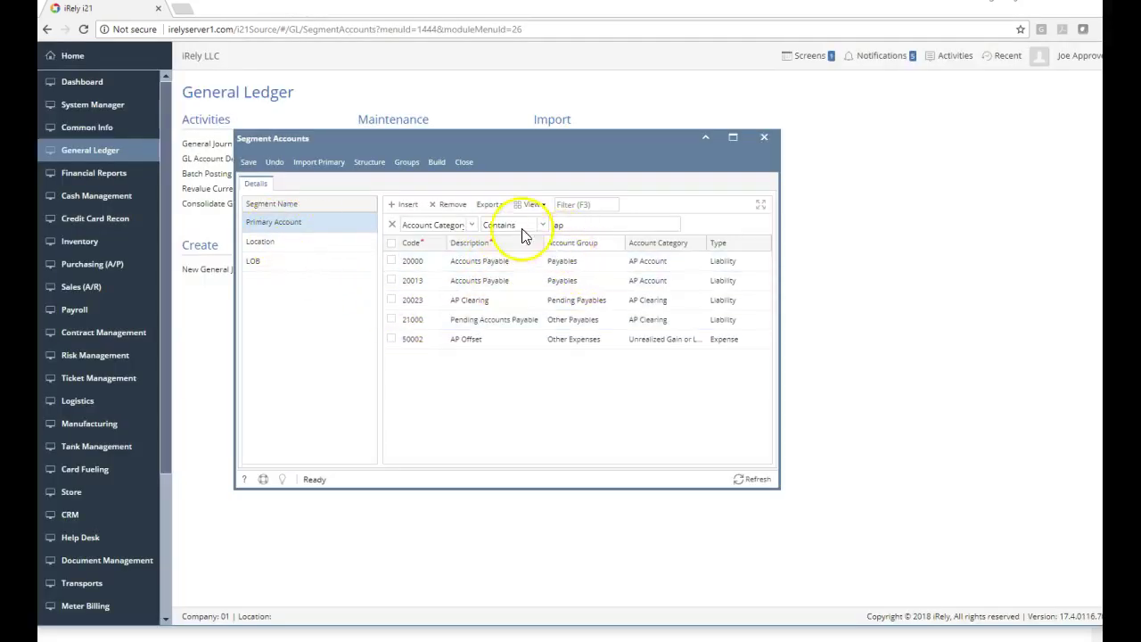
left_click(560, 259)
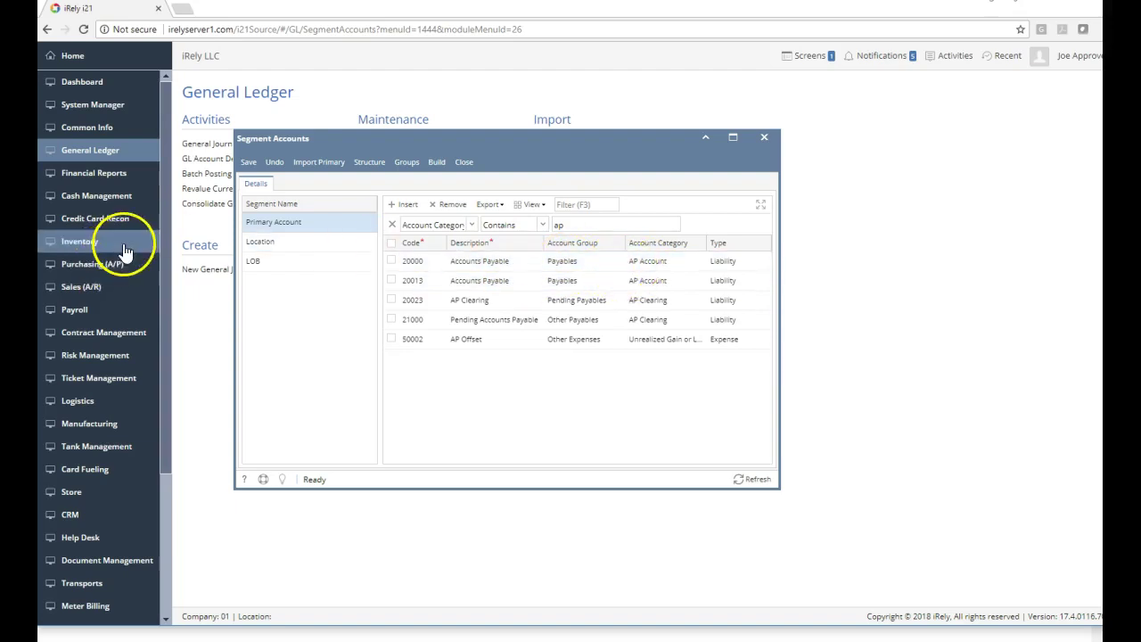
Step: Create a new Purchasing (A/P) voucher for the vendor A CUSTOMS BROKERAGE
left_click(144, 264)
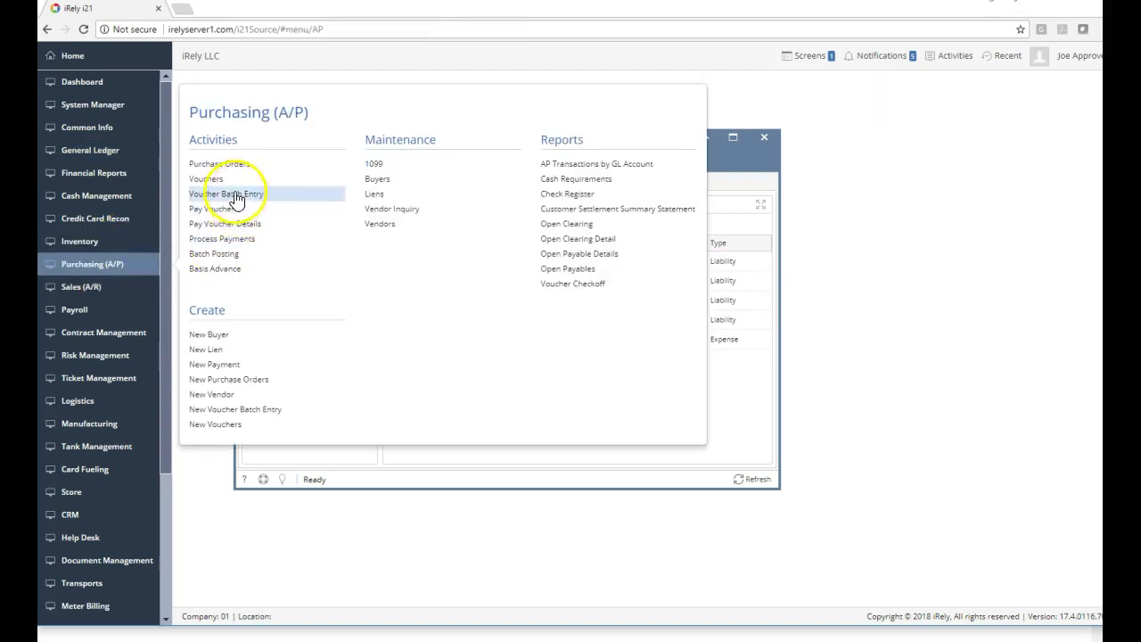
left_click(234, 180)
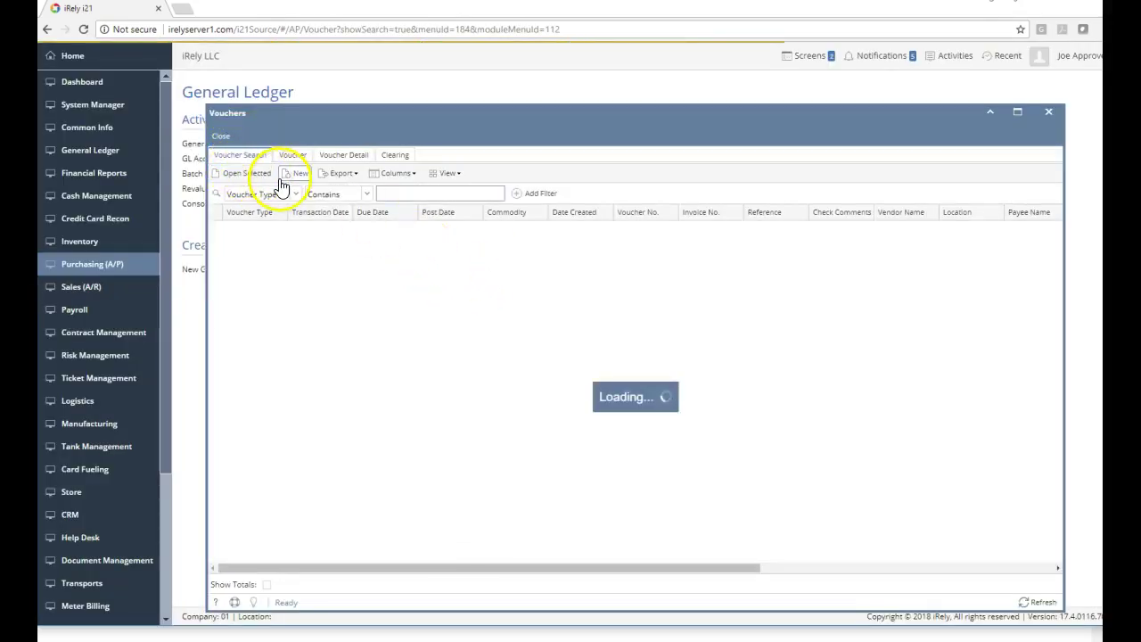
key("Escape")
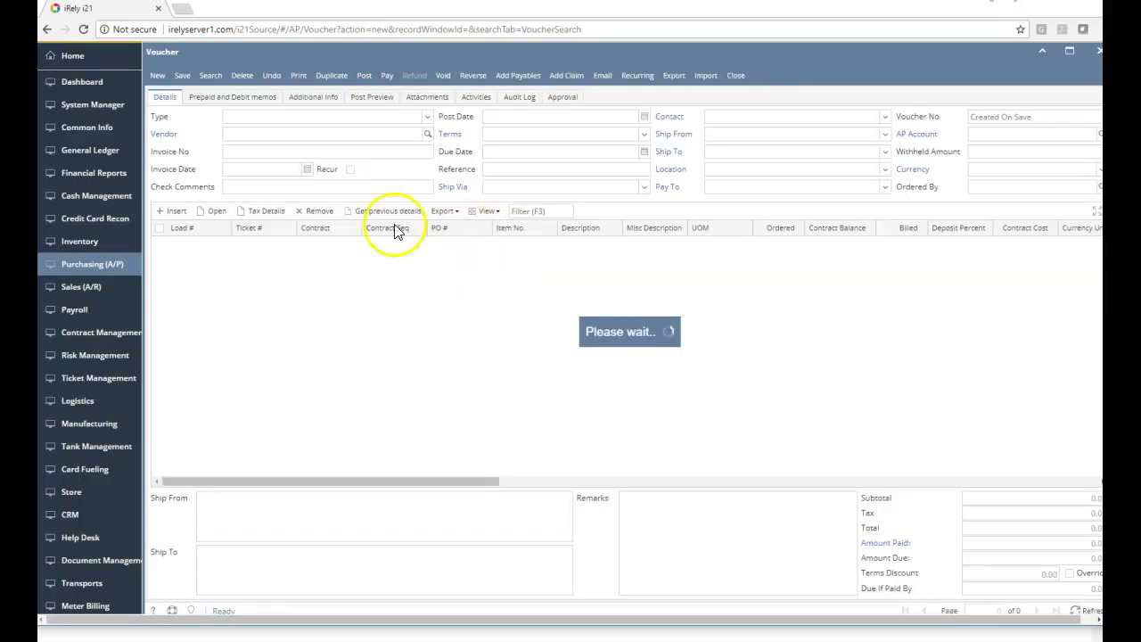
left_click(429, 135)
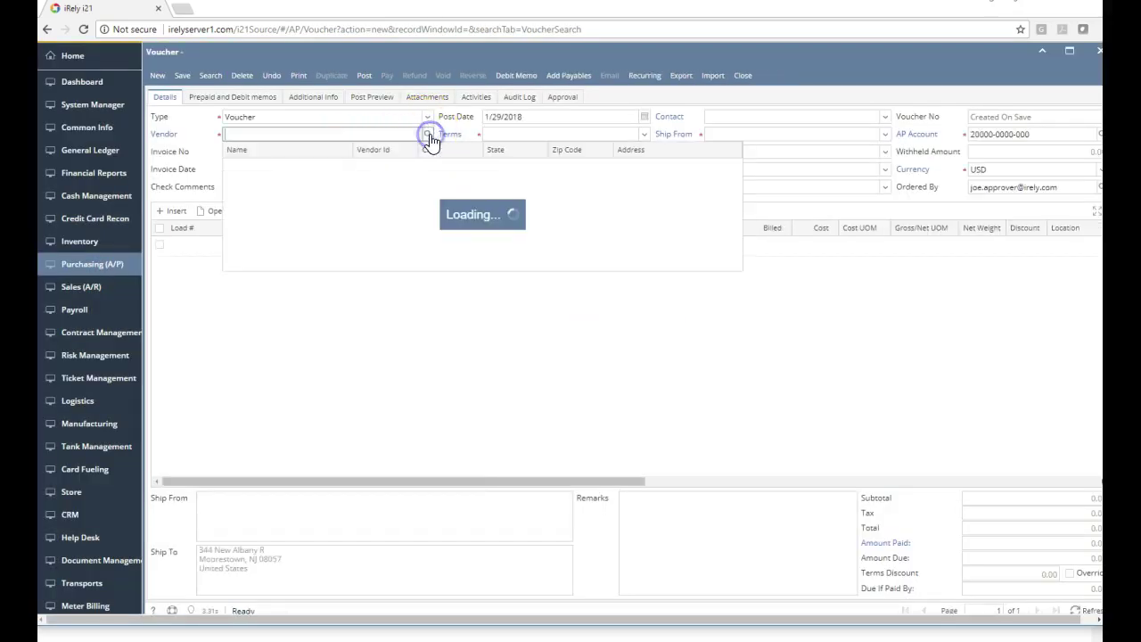
left_click(423, 187)
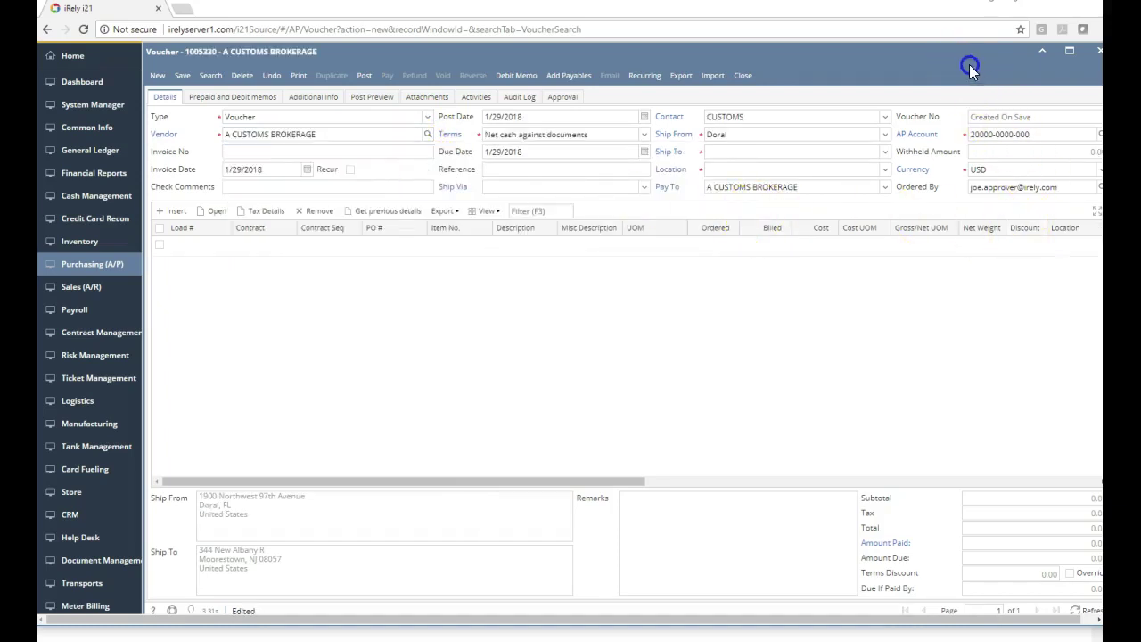
double_click(876, 53)
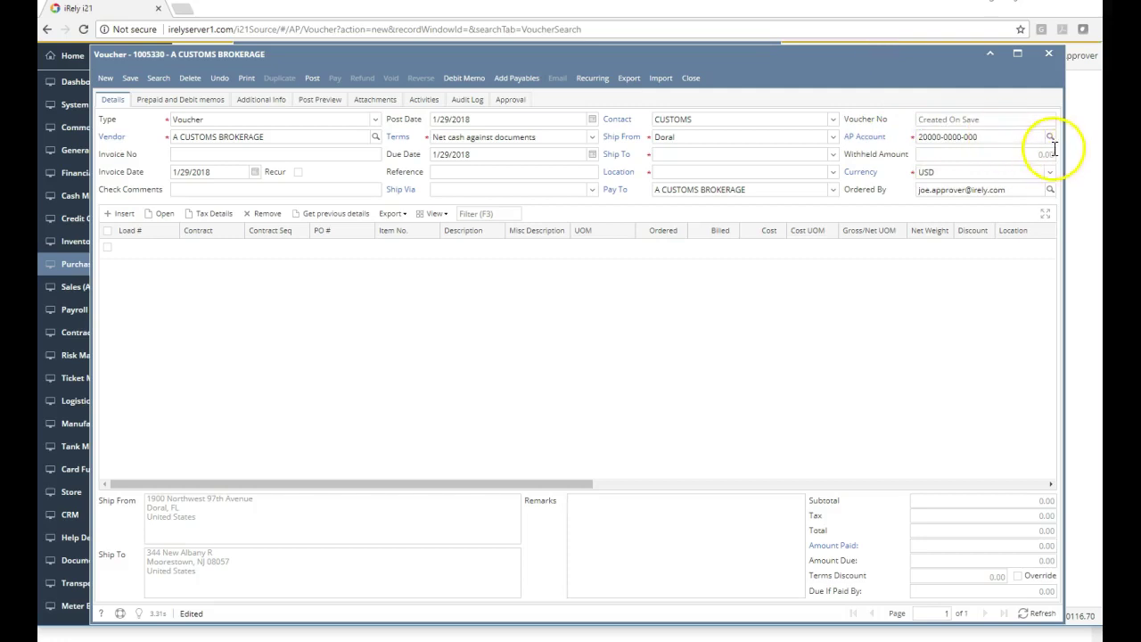
Step: Browse the accounts available for the voucher's AP Account and open the list of payables that can be added
left_click(1050, 137)
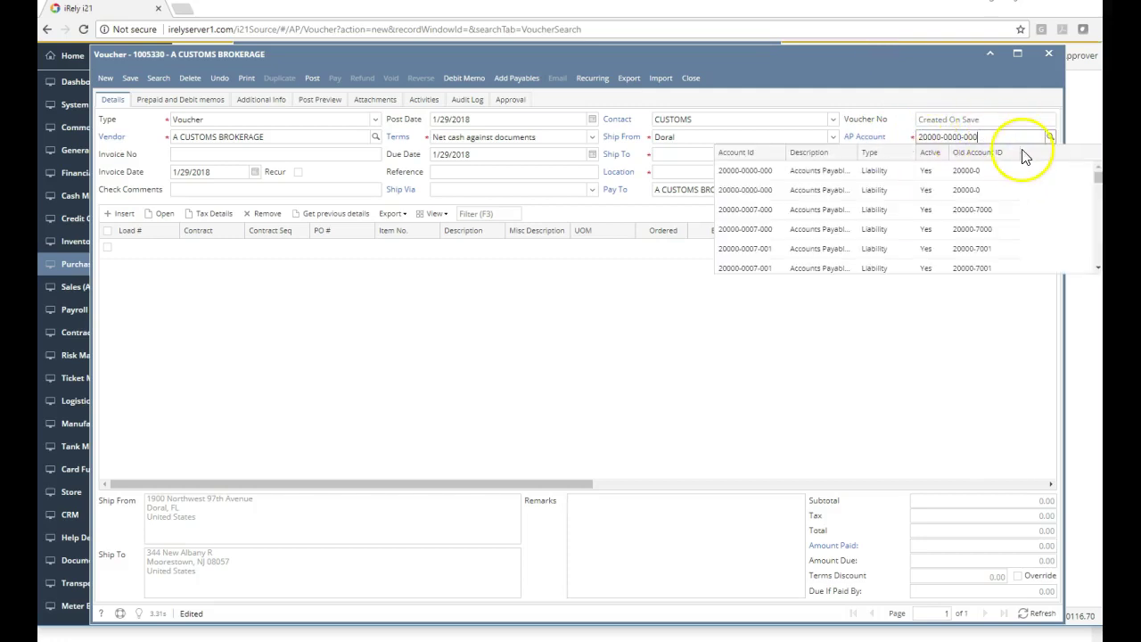
scroll(847, 223, "down", 5)
scroll(843, 227, "down", 5)
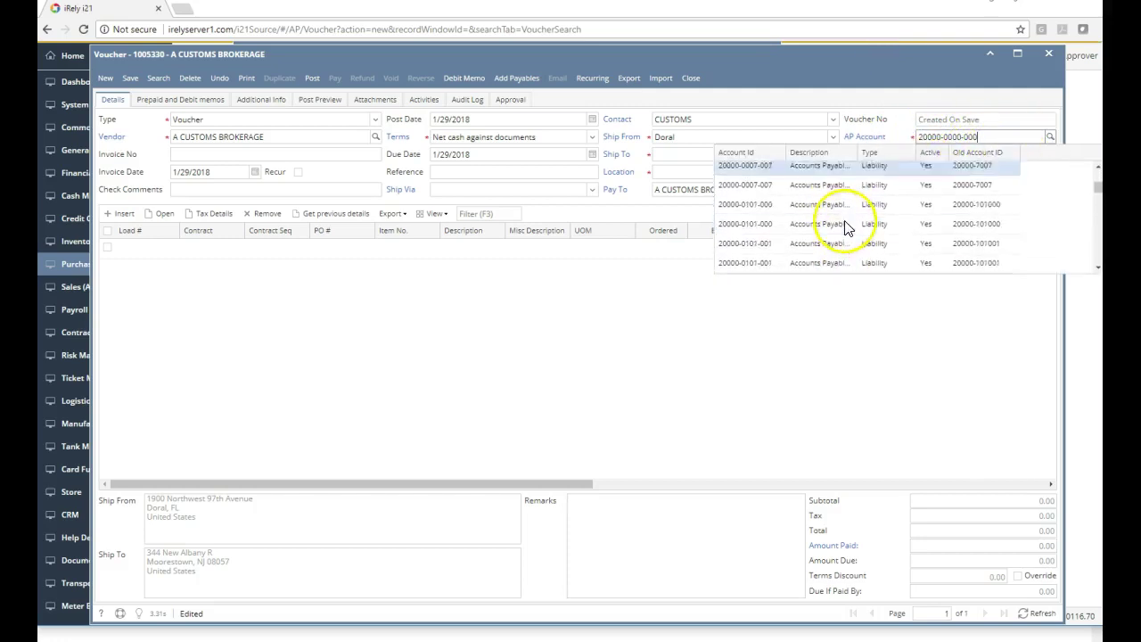
scroll(845, 230, "down", 5)
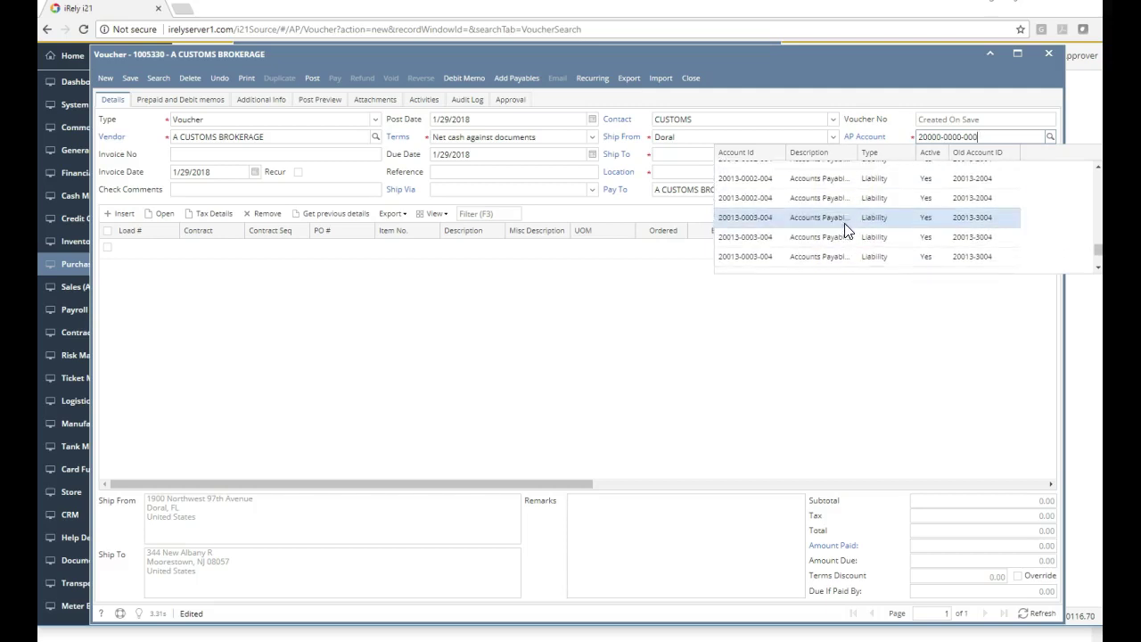
scroll(820, 241, "down", 5)
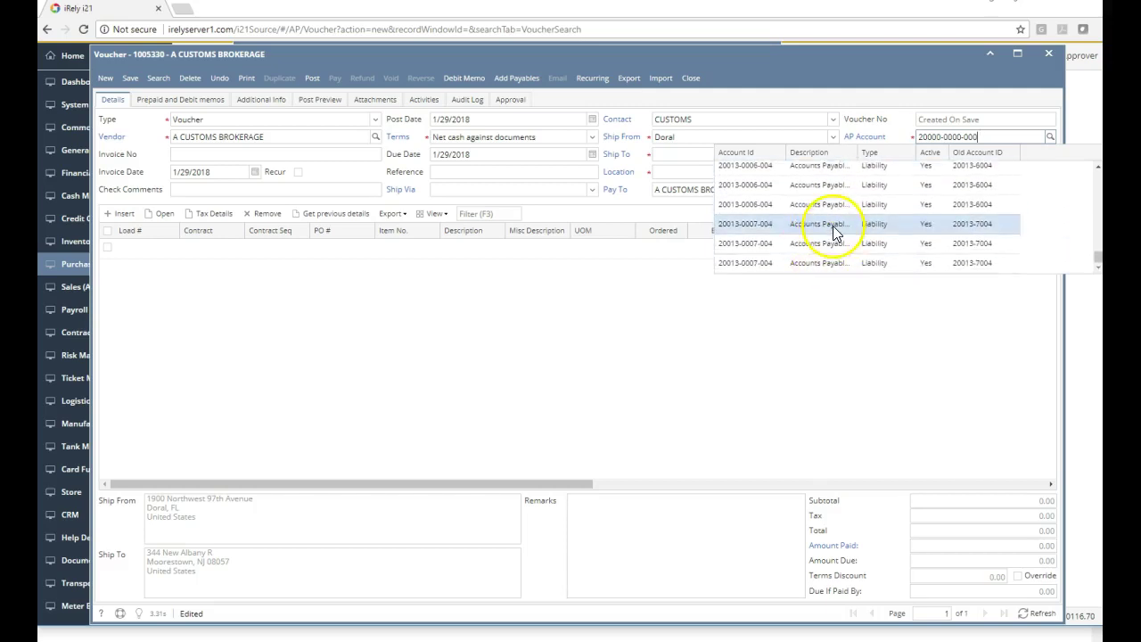
left_click(728, 216)
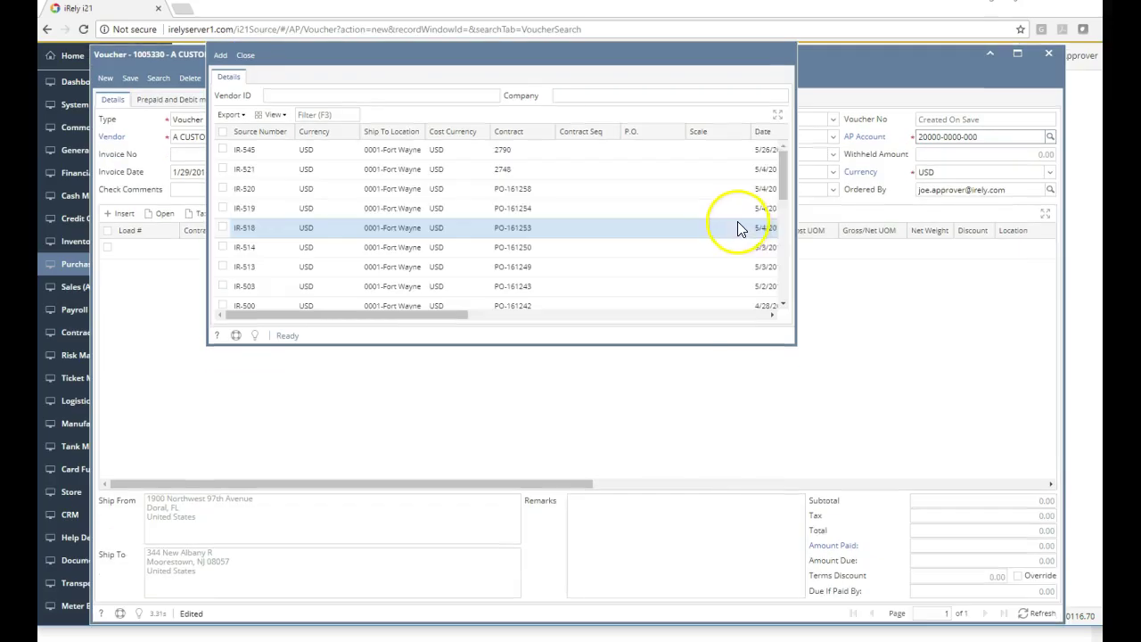
Step: Close the list of payables without adding any and look through the accounts offered for the voucher's AP Account
left_click(246, 57)
left_click(1049, 138)
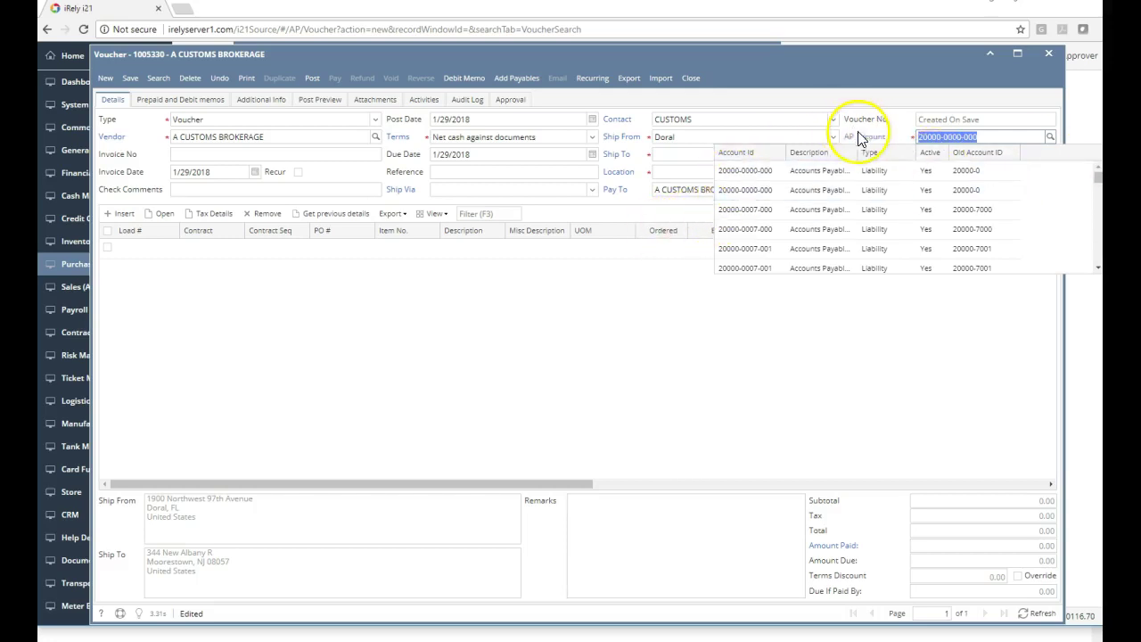
left_click(626, 251)
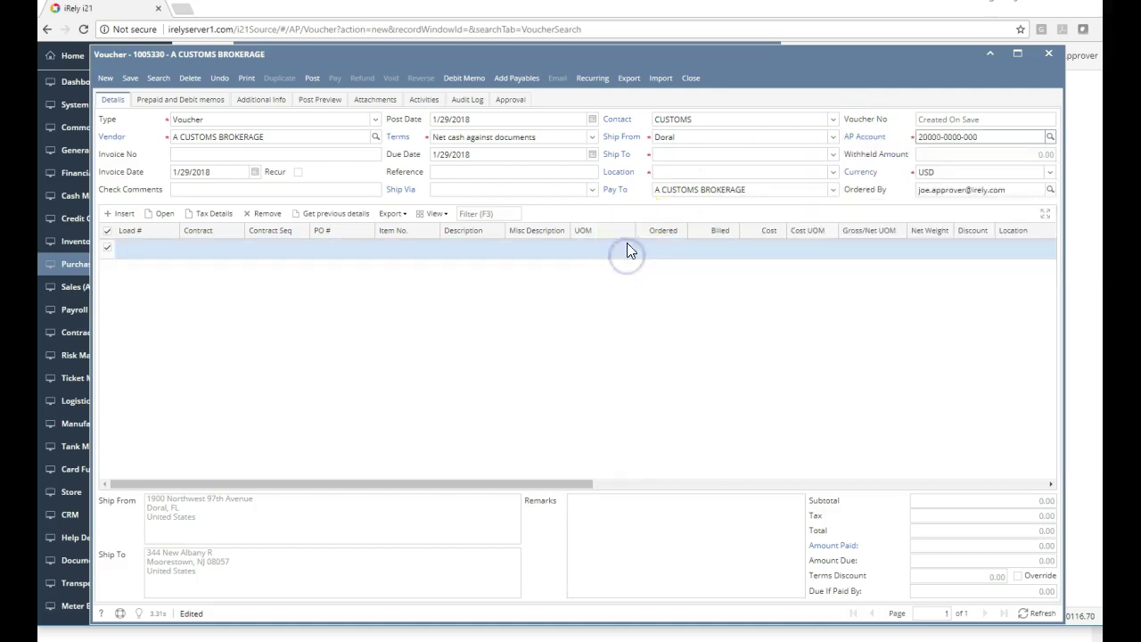
Step: Add a detail line to the voucher with the miscellaneous description Rent
left_click(511, 250)
type("test")
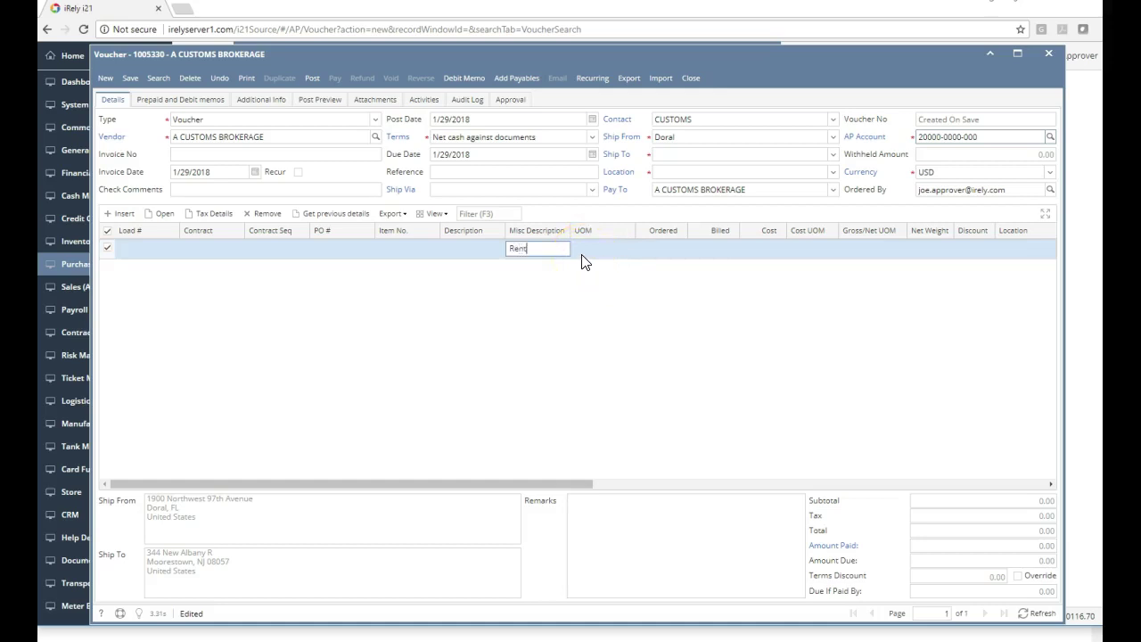
key("Tab")
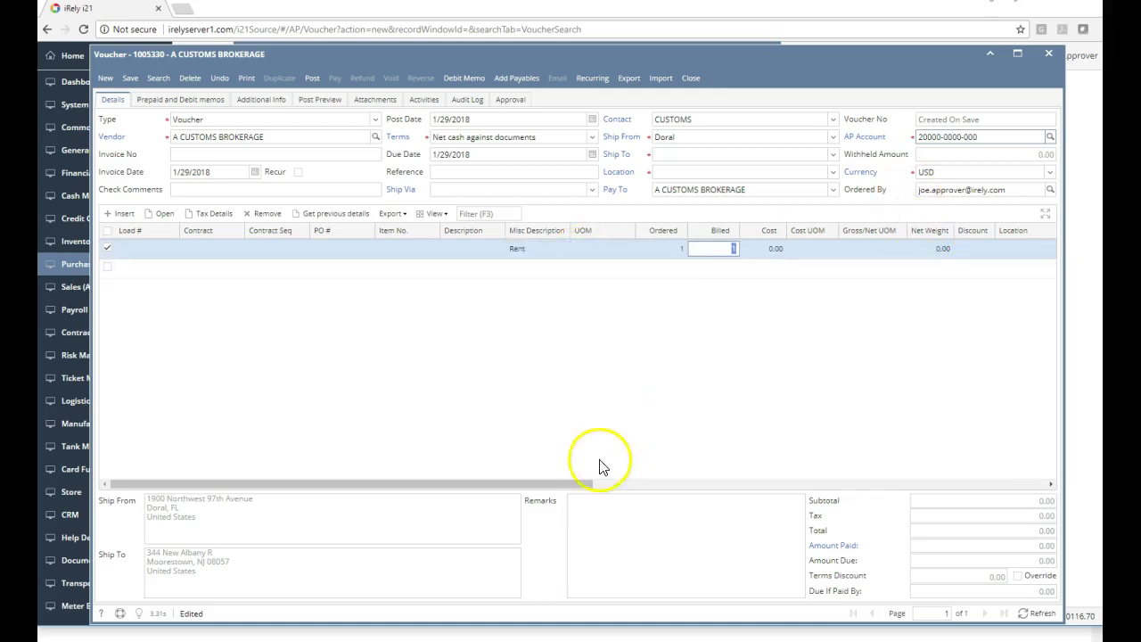
Step: Browse the accounts offered for the Rent line's Account ID and search them for 20000
left_click_drag(556, 482, 731, 500)
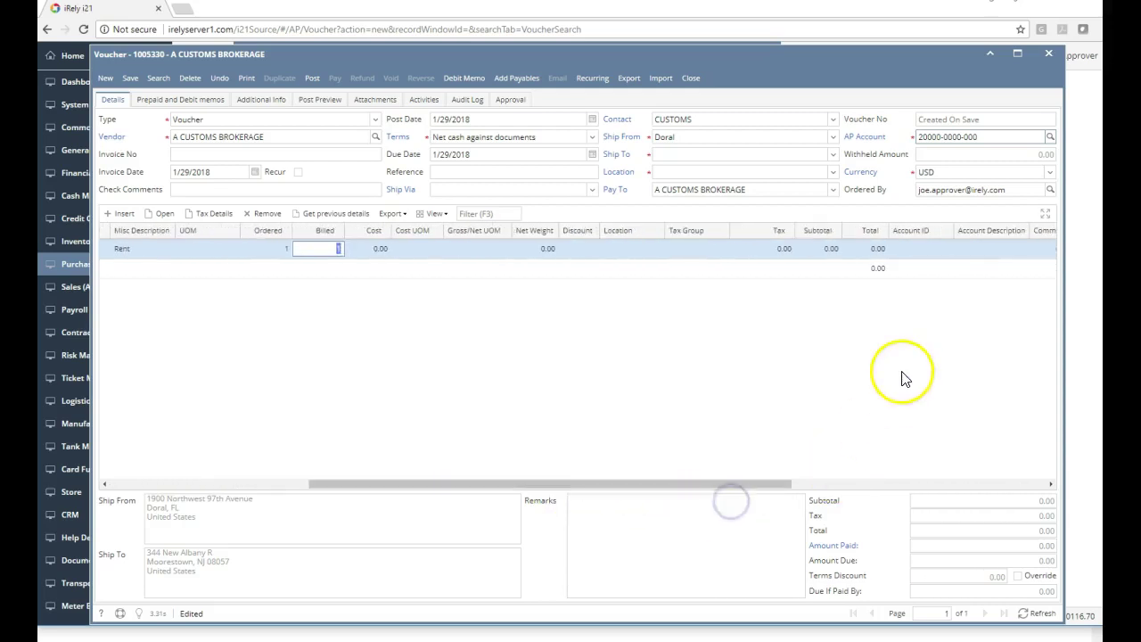
left_click(948, 249)
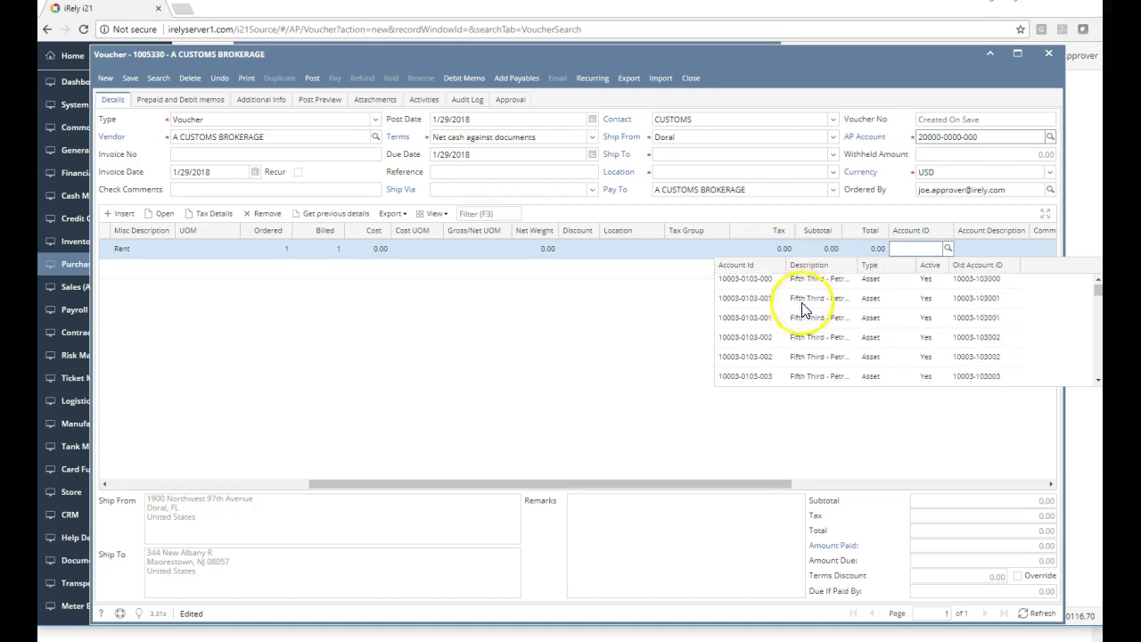
scroll(802, 309, "down", 10)
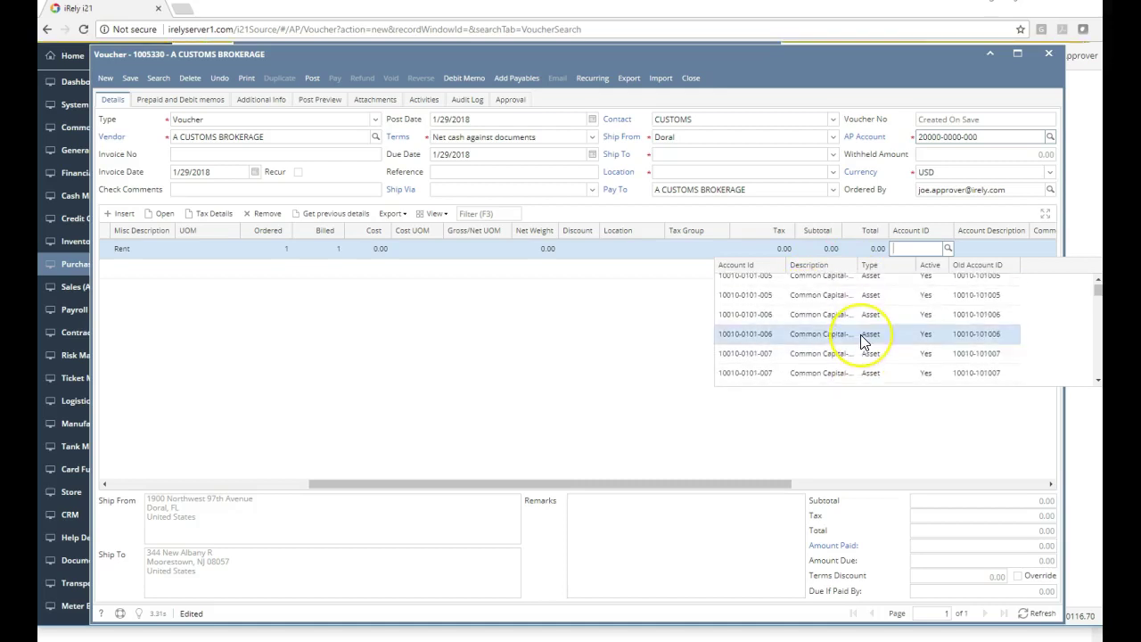
scroll(869, 334, "down", 5)
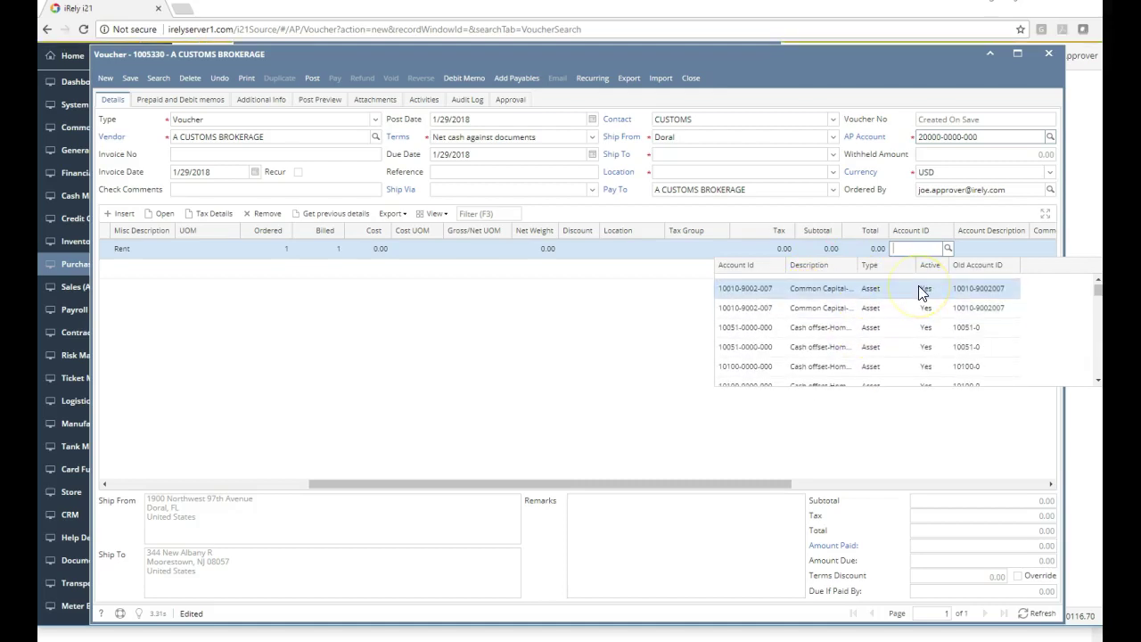
type("20000")
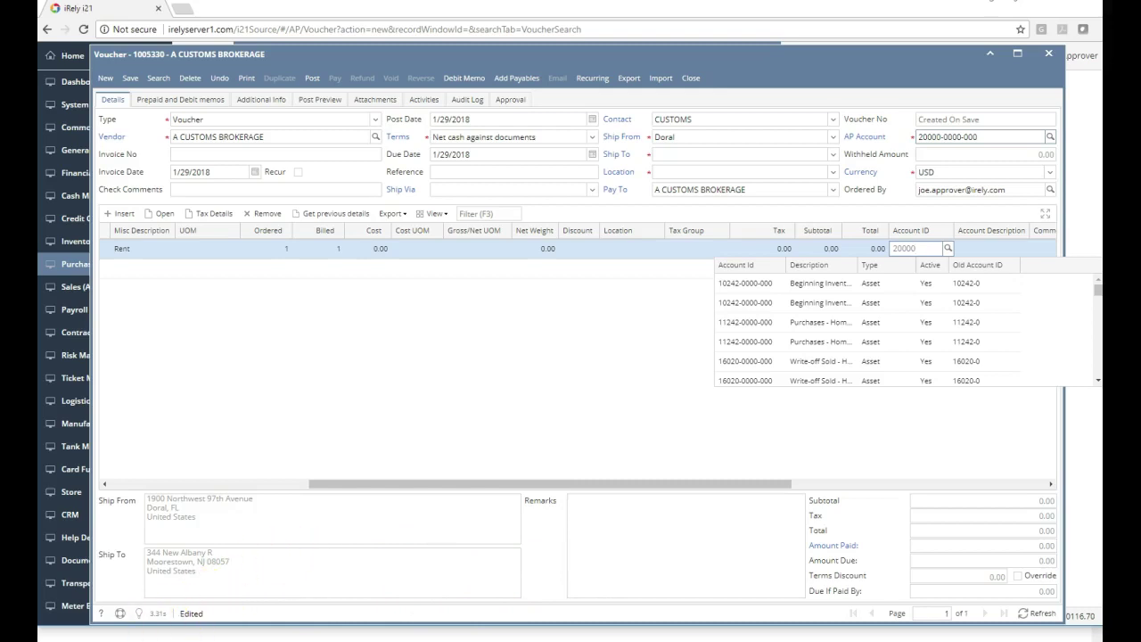
Step: Switch to the Excel workbook and review the voucher entry amounts in the Accounts Payable and Expense T-accounts
key("alt+Tab")
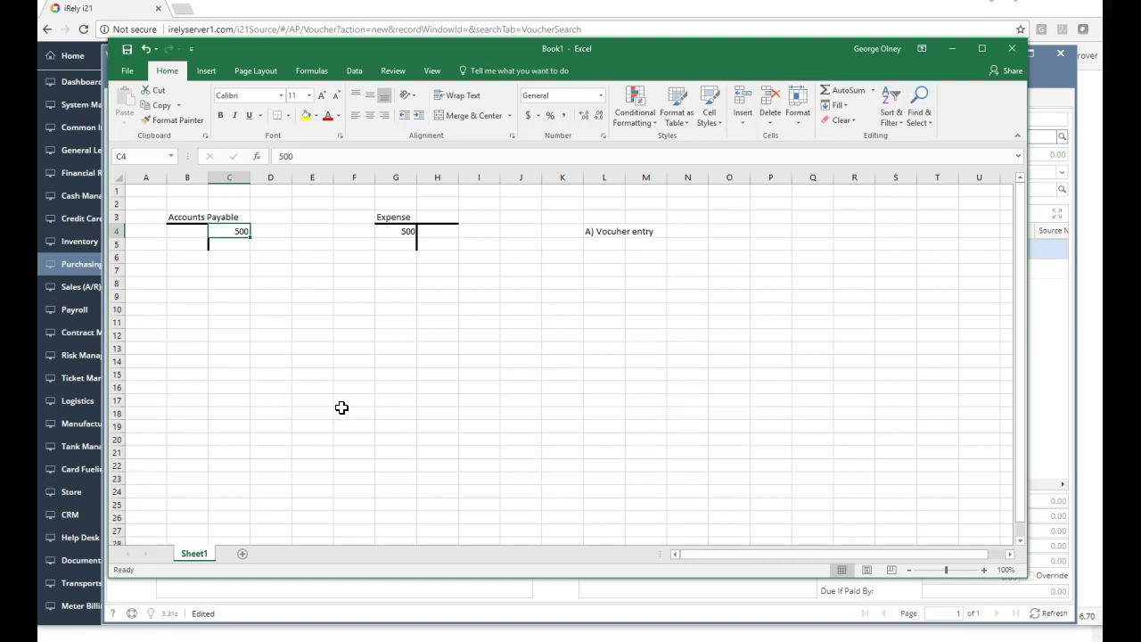
left_click(382, 311)
left_click(270, 268)
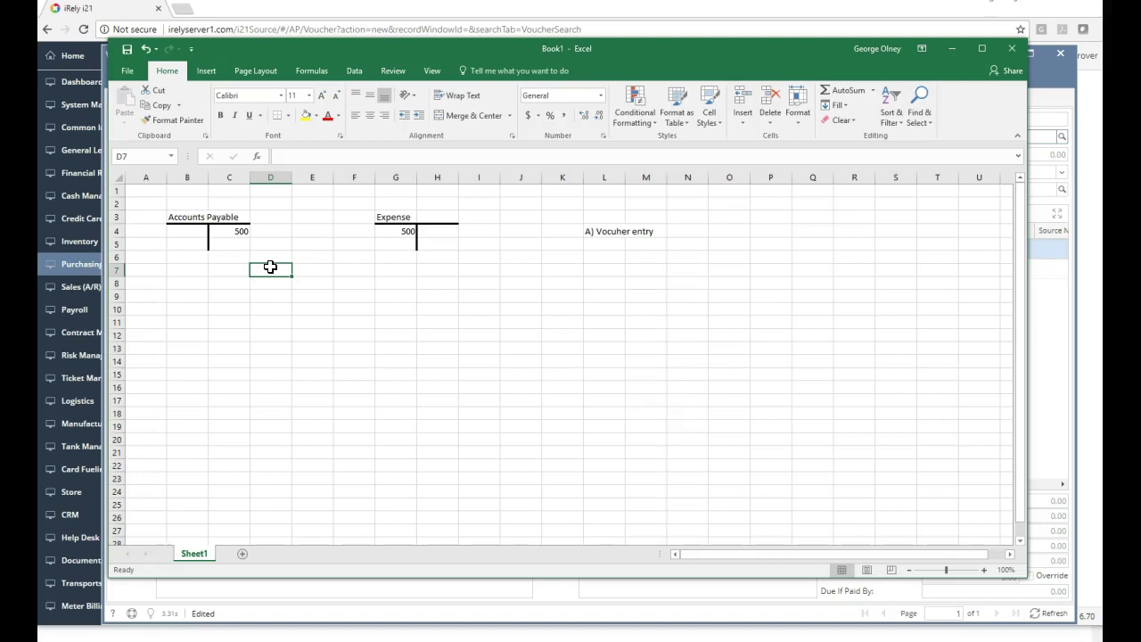
left_click(479, 266)
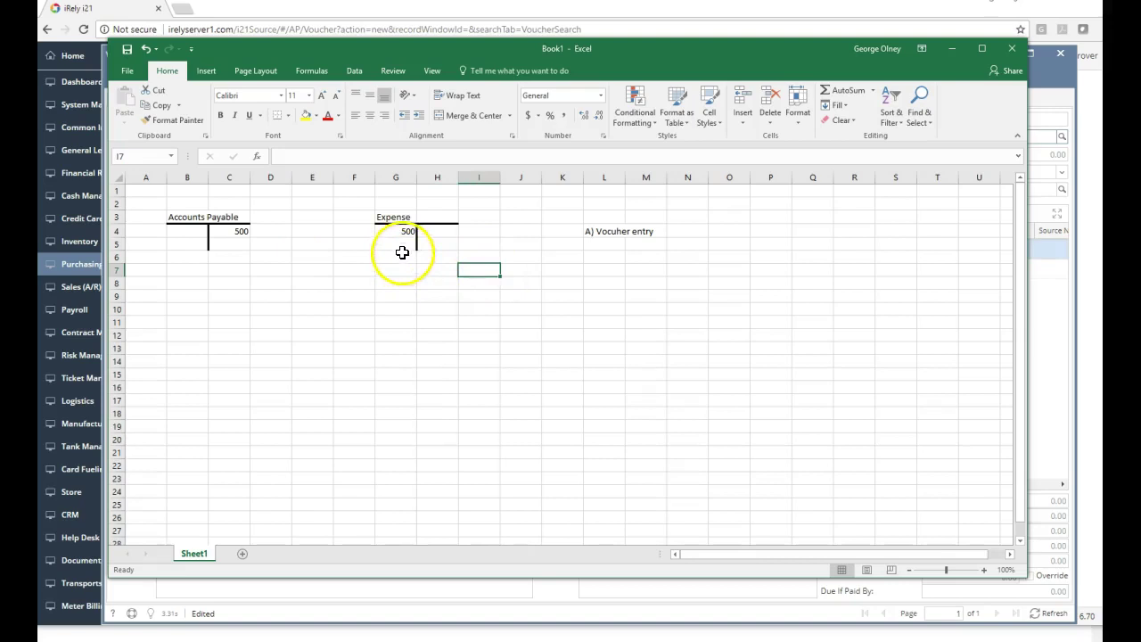
left_click(401, 246)
left_click(399, 234)
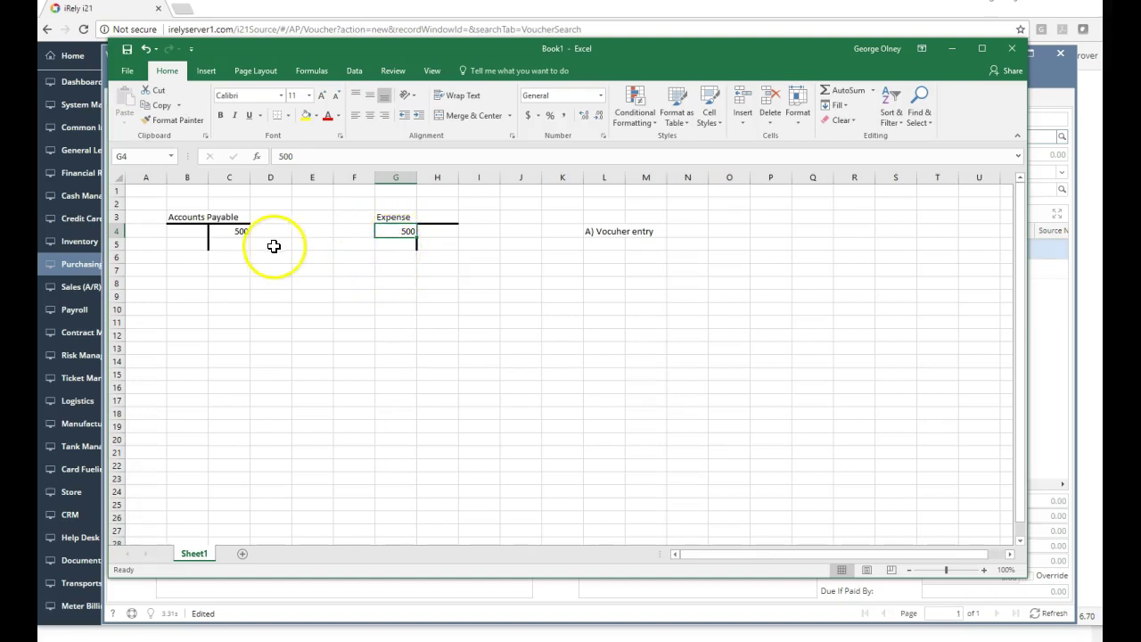
left_click(237, 233)
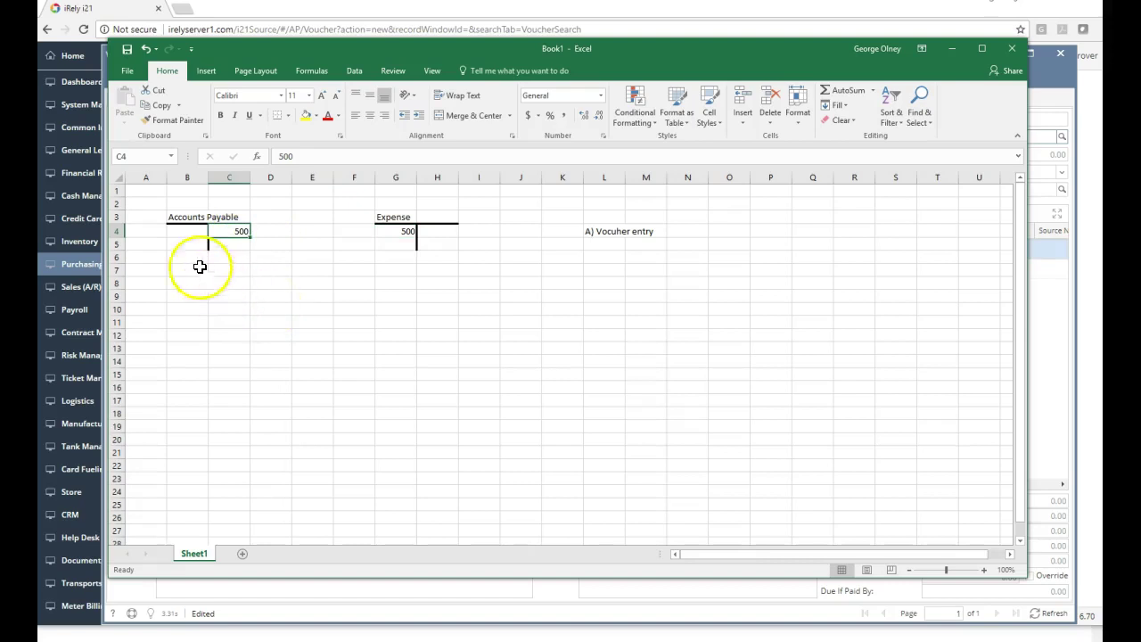
Step: Enter 500 on the debit side of Accounts Payable (B4) and 500 on the credit side of Expense (H4)
left_click(191, 234)
type("500")
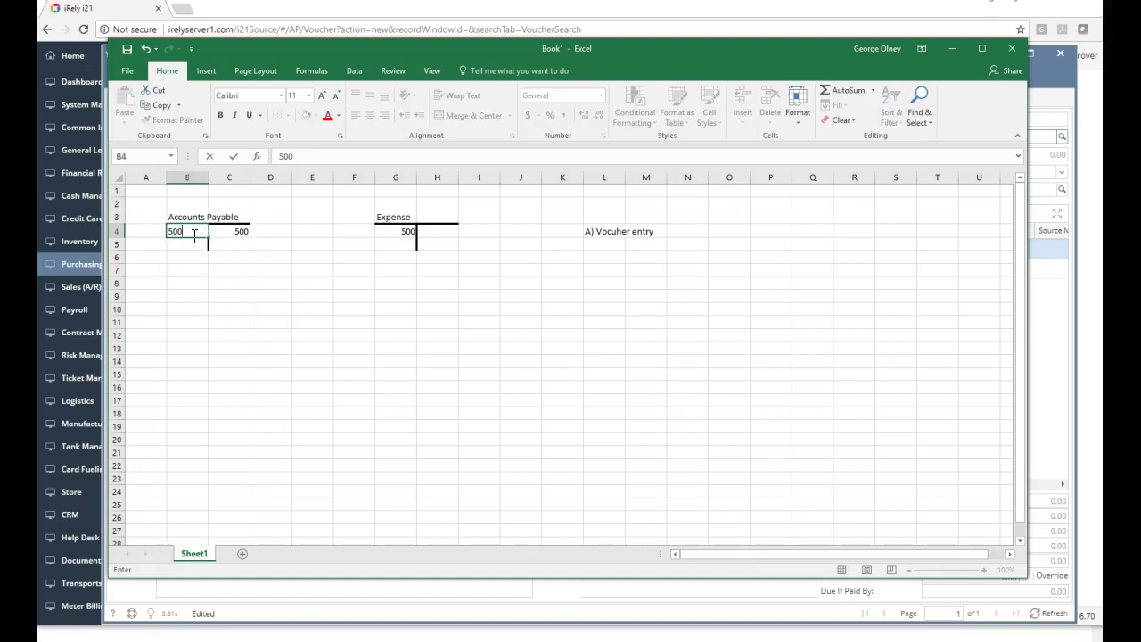
type("0")
key("Right")
key("Right")
key("Right")
key("Right")
key("Right")
key("Right")
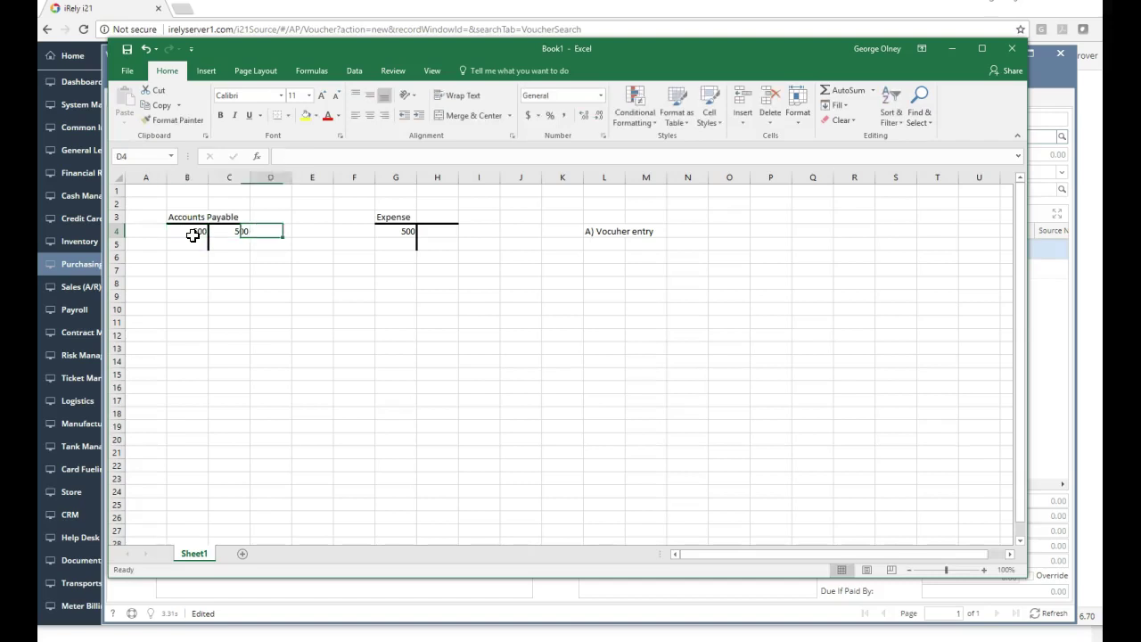
type("500")
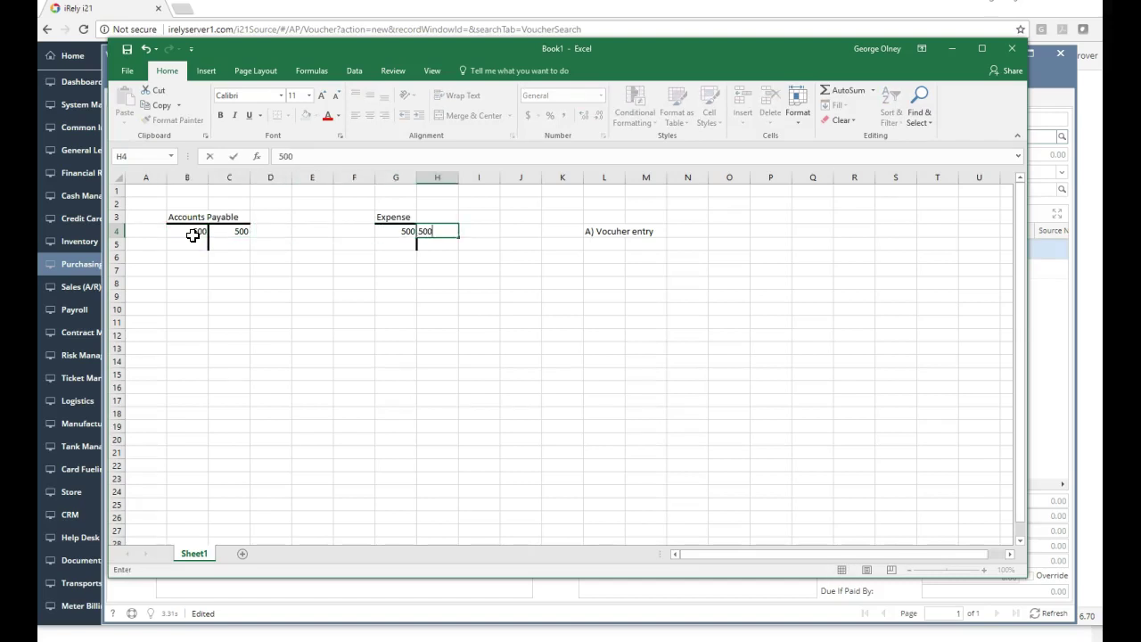
left_click(193, 237)
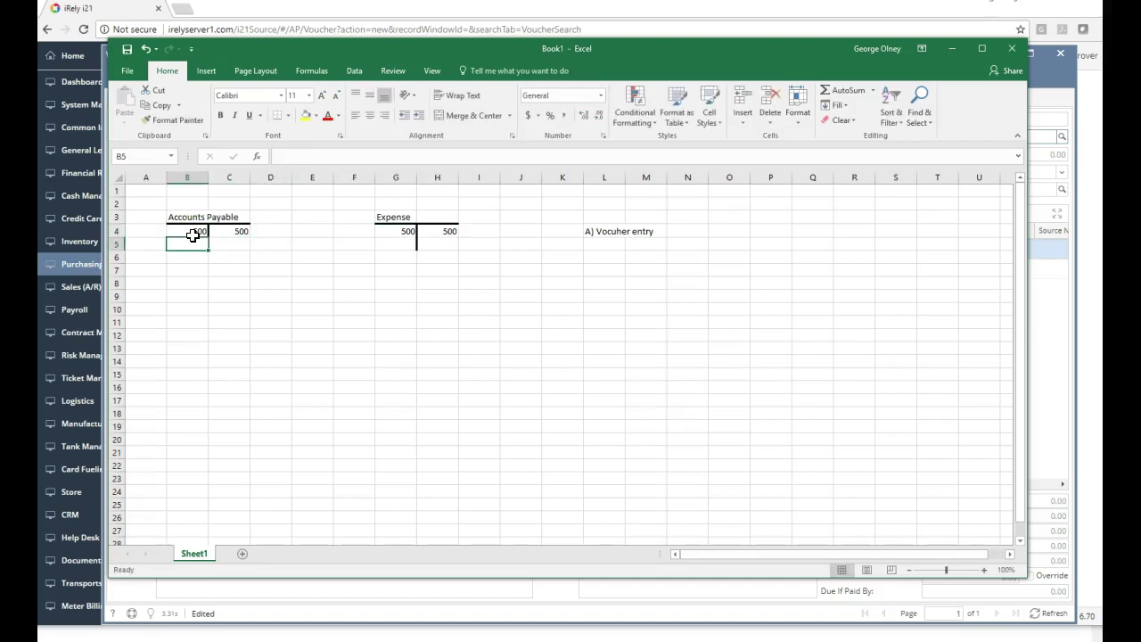
Step: Clear the Accounts Payable debit in B4 and the Expense credit in H4
left_click(241, 234)
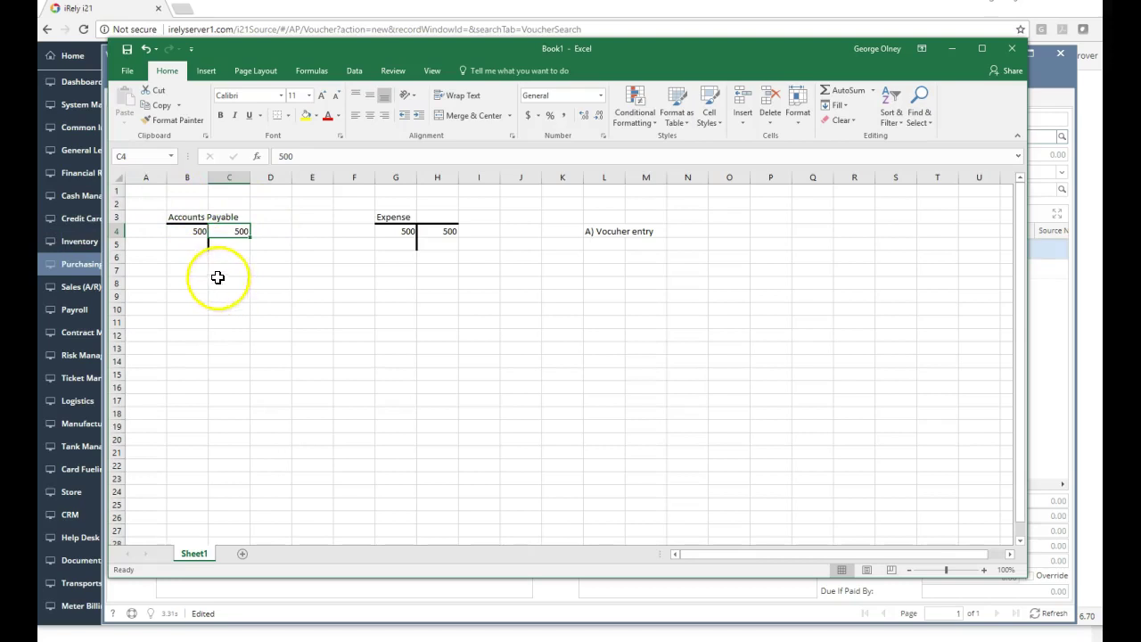
key("Left")
key("Delete")
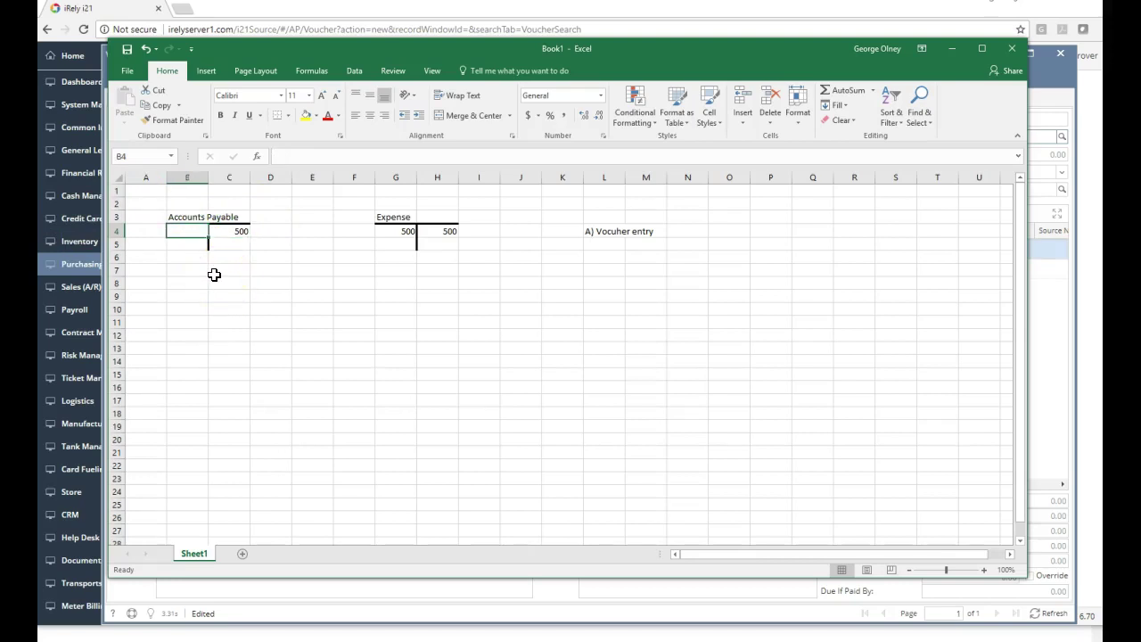
key("Right")
key("Right")
key("Right")
key("Right")
key("Right")
key("Right")
key("Delete")
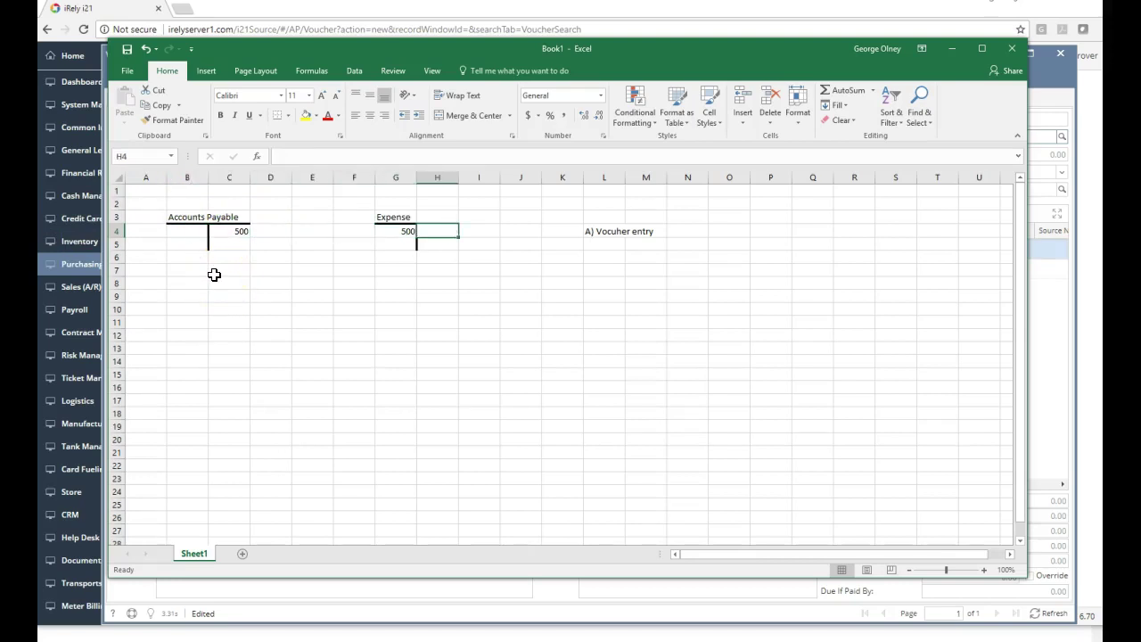
key("Down")
key("Left")
key("Left")
key("Left")
key("Left")
key("Left")
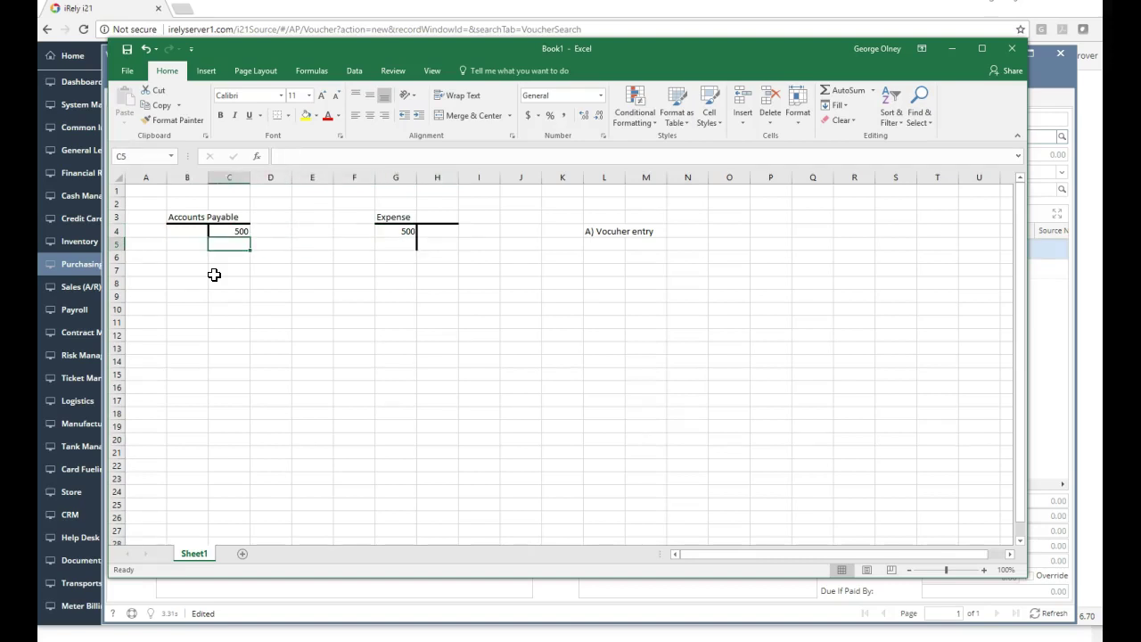
key("Left")
key("Right")
key("Up")
key("Left")
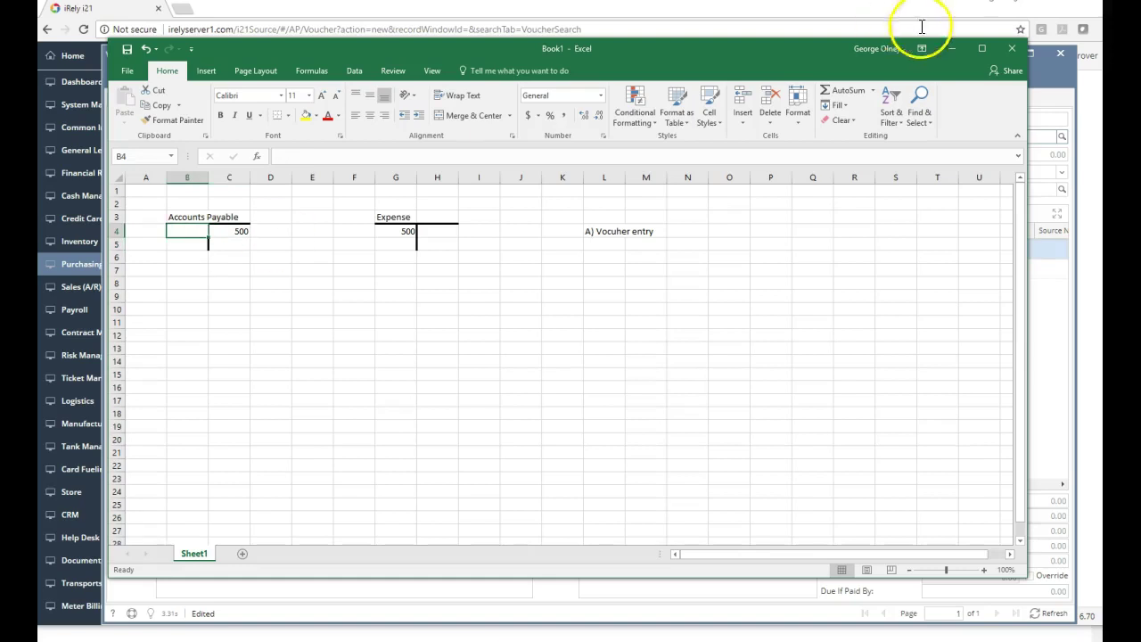
Step: Return to i21, minimize the voucher and examine the AP Account category codes in the General Ledger segment accounts
left_click(962, 55)
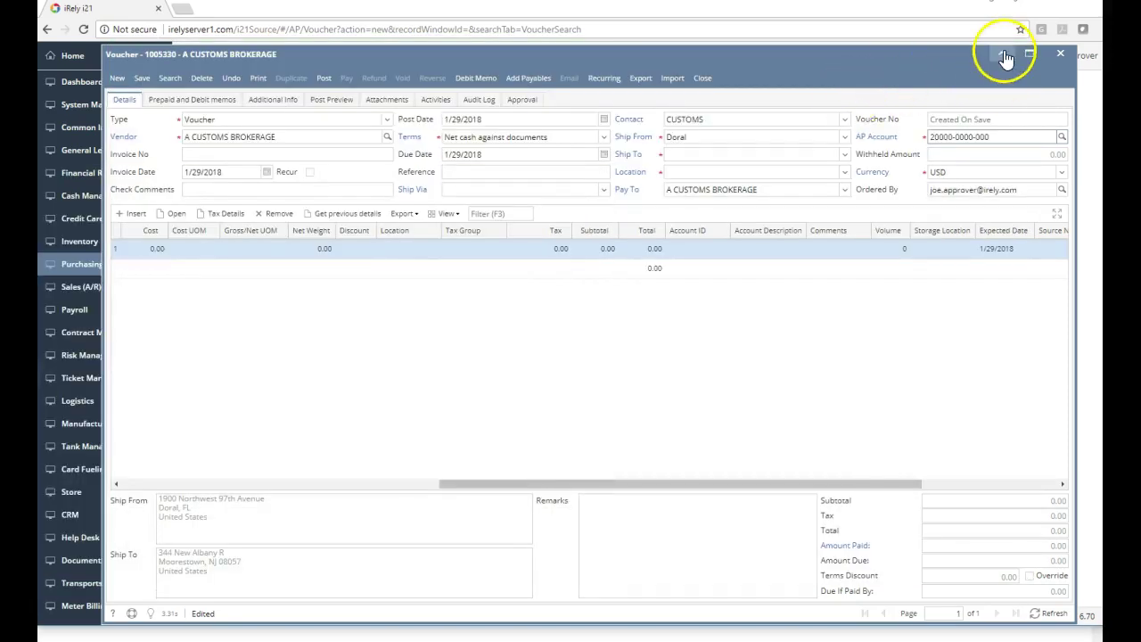
left_click(1006, 57)
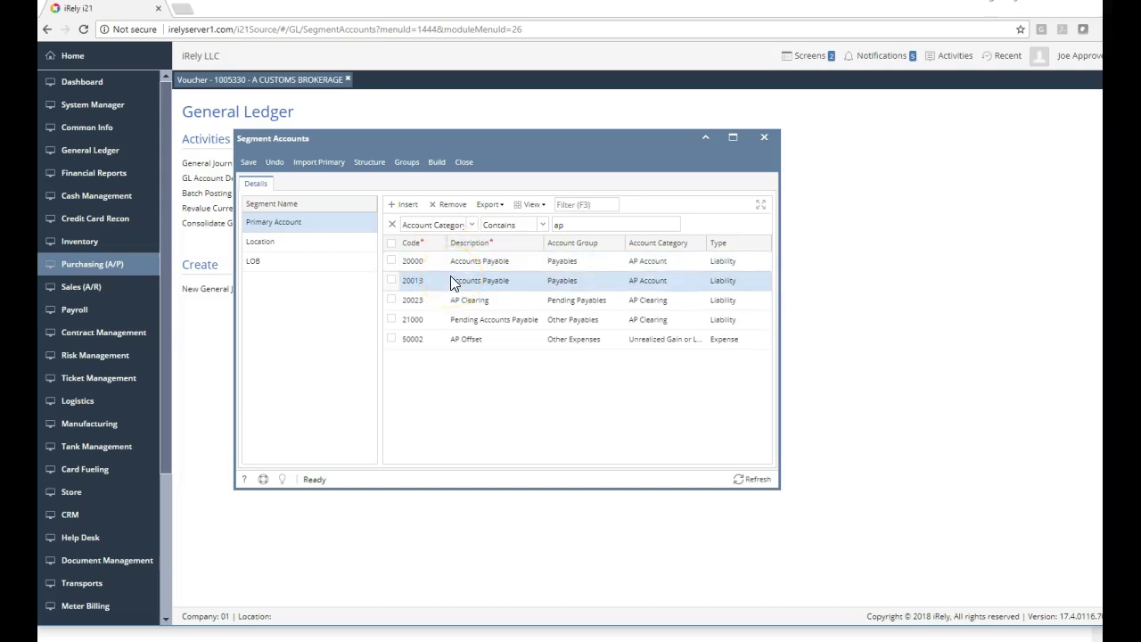
left_click(413, 265)
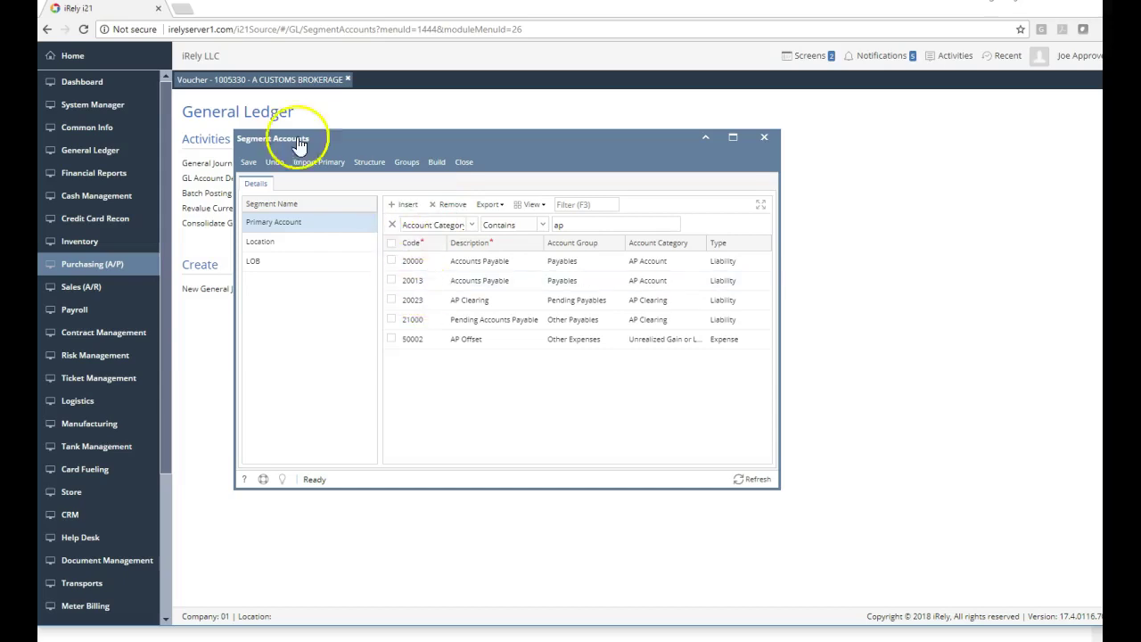
Step: Restore the A CUSTOMS BROKERAGE voucher and browse the accounts offered for its AP Account, closing the list without changing it
left_click(239, 79)
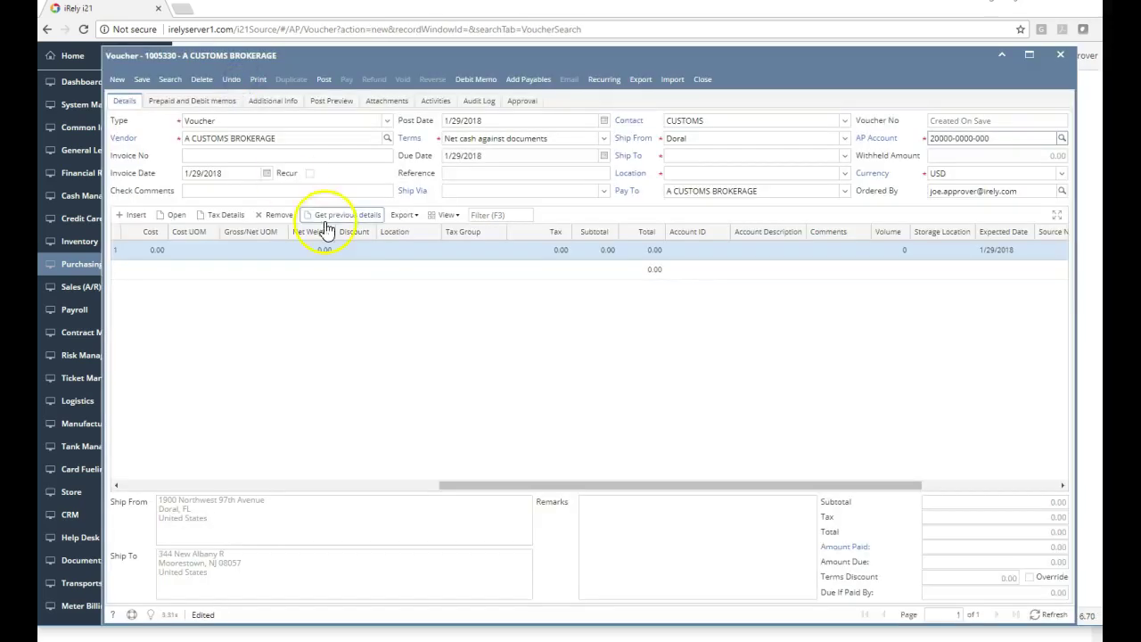
left_click(1055, 141)
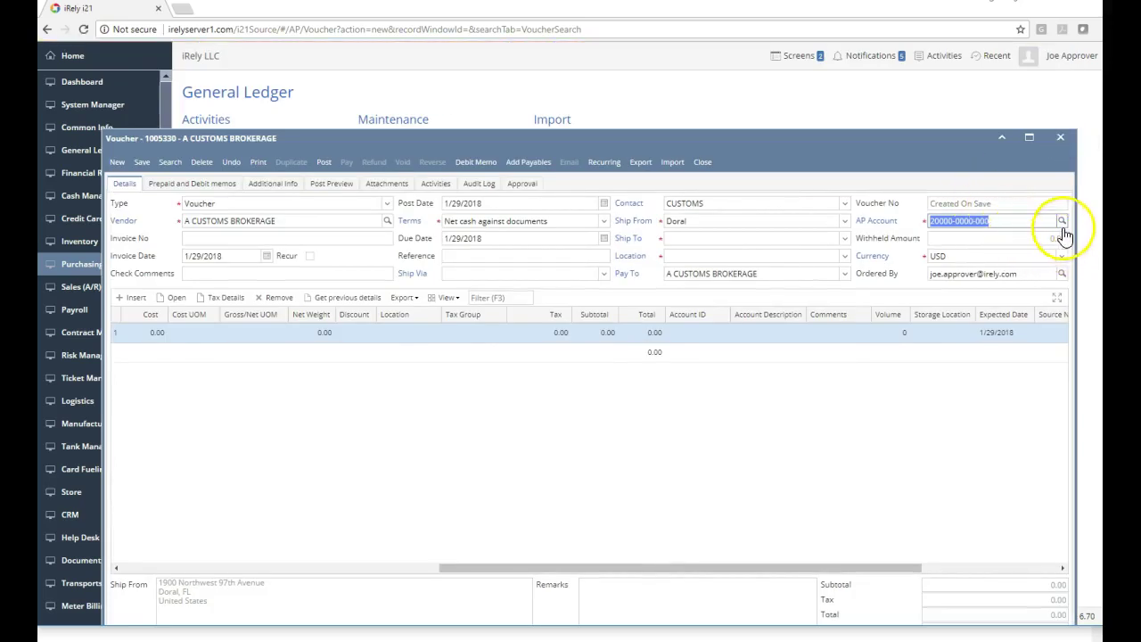
left_click(1062, 221)
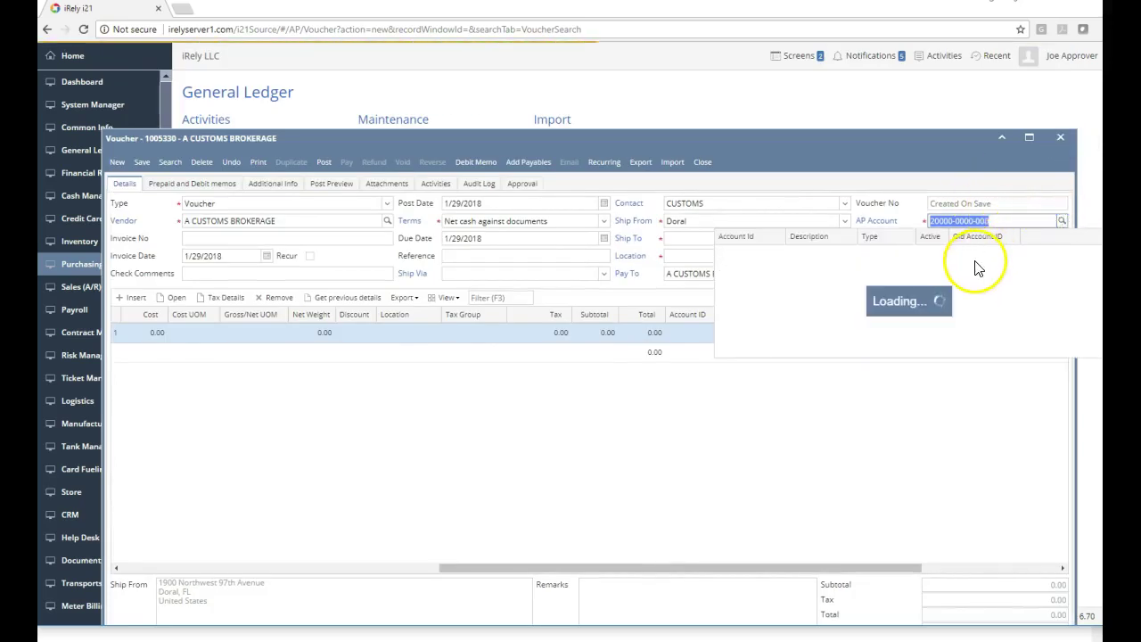
scroll(976, 267, "down", 5)
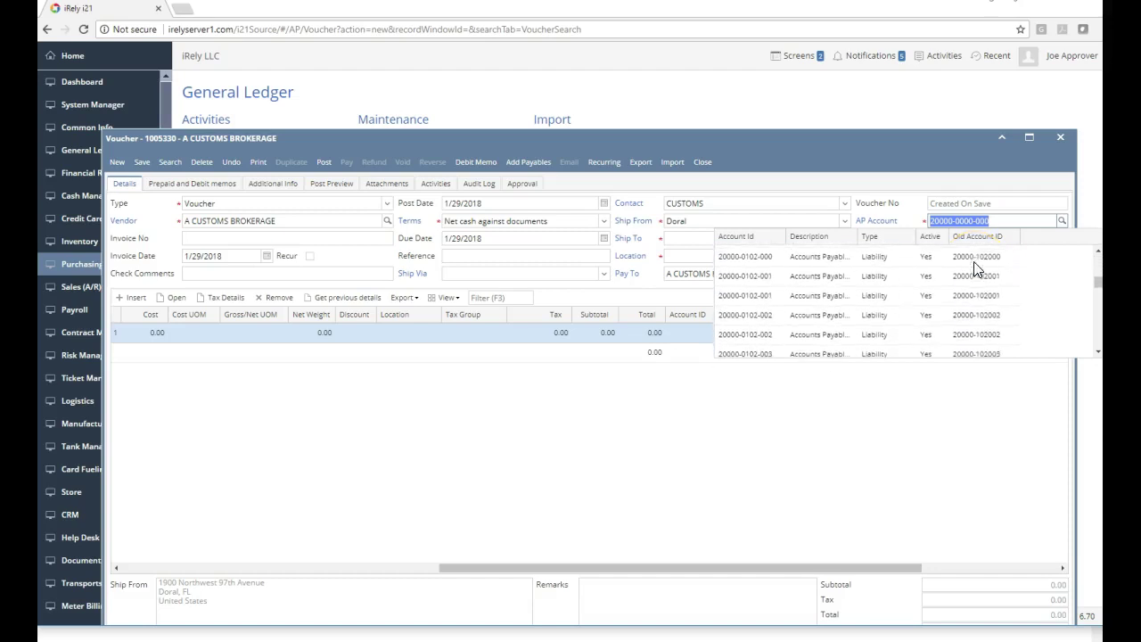
scroll(972, 260, "down", 2)
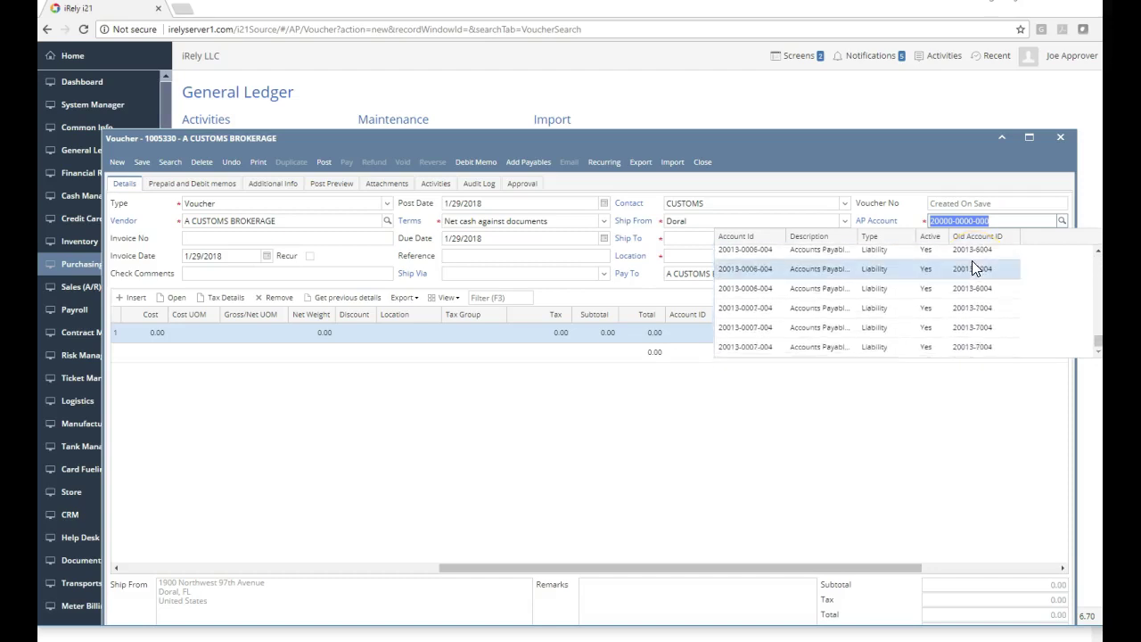
left_click(954, 285)
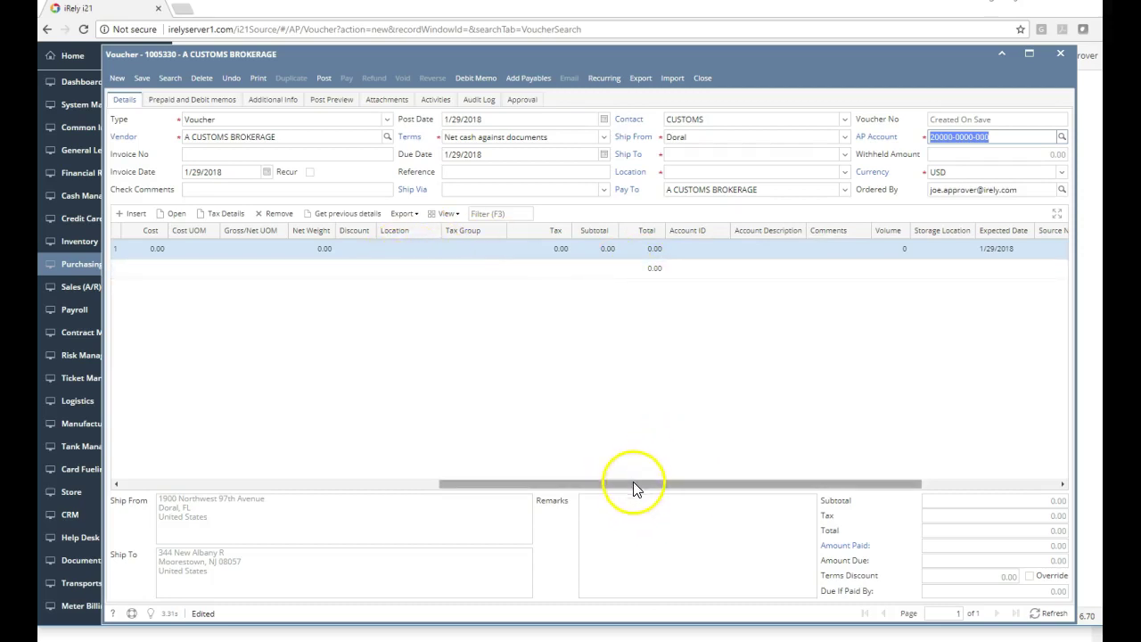
Step: Try to look up account 20000-0000 in the Account ID of the voucher's Rent detail line
left_click_drag(633, 482, 331, 469)
left_click(536, 250)
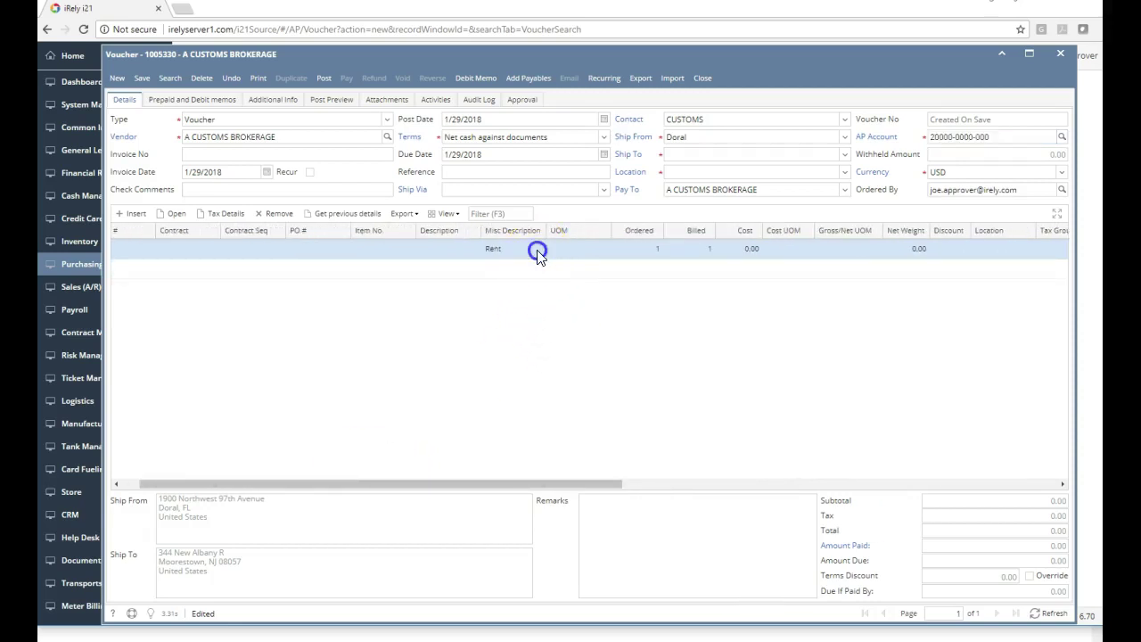
left_click_drag(581, 482, 821, 517)
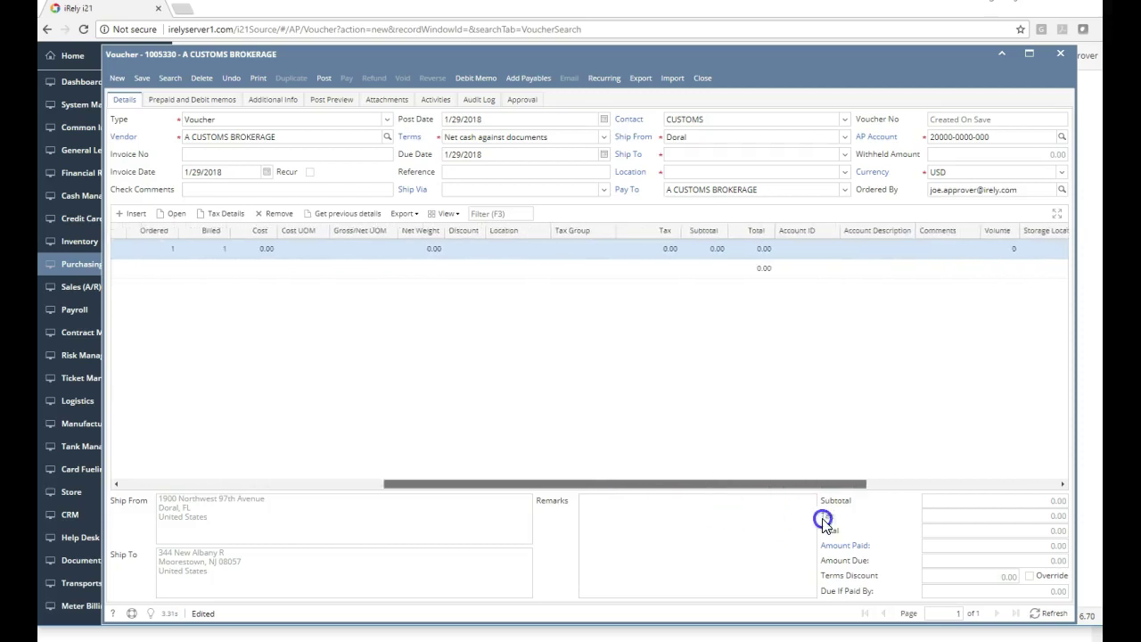
left_click(805, 252)
type("2")
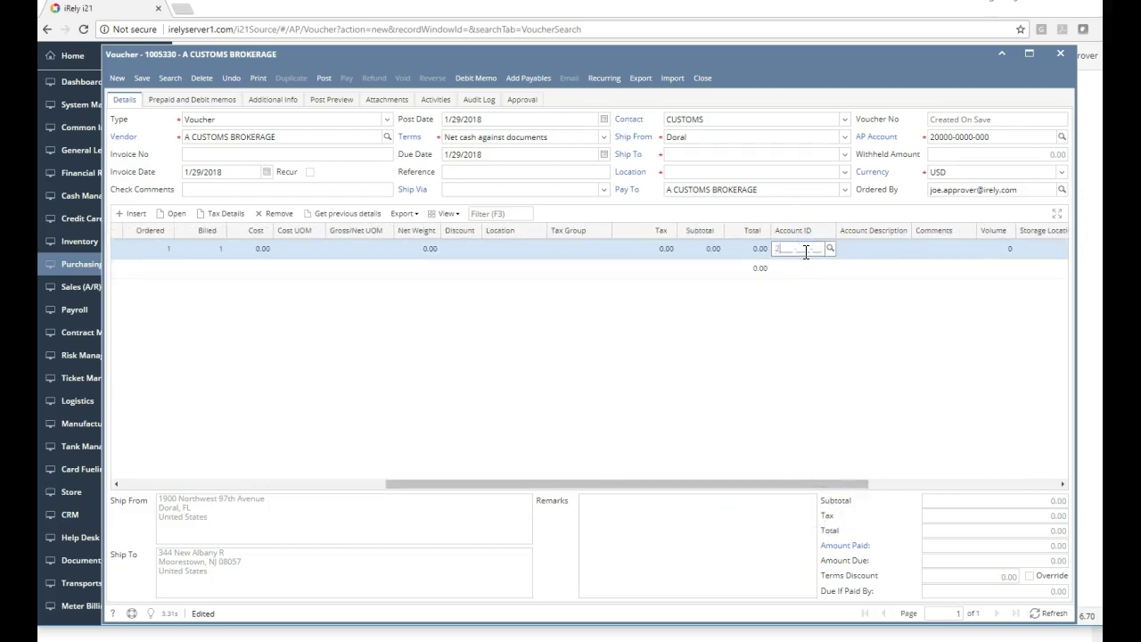
type("0000-0000-")
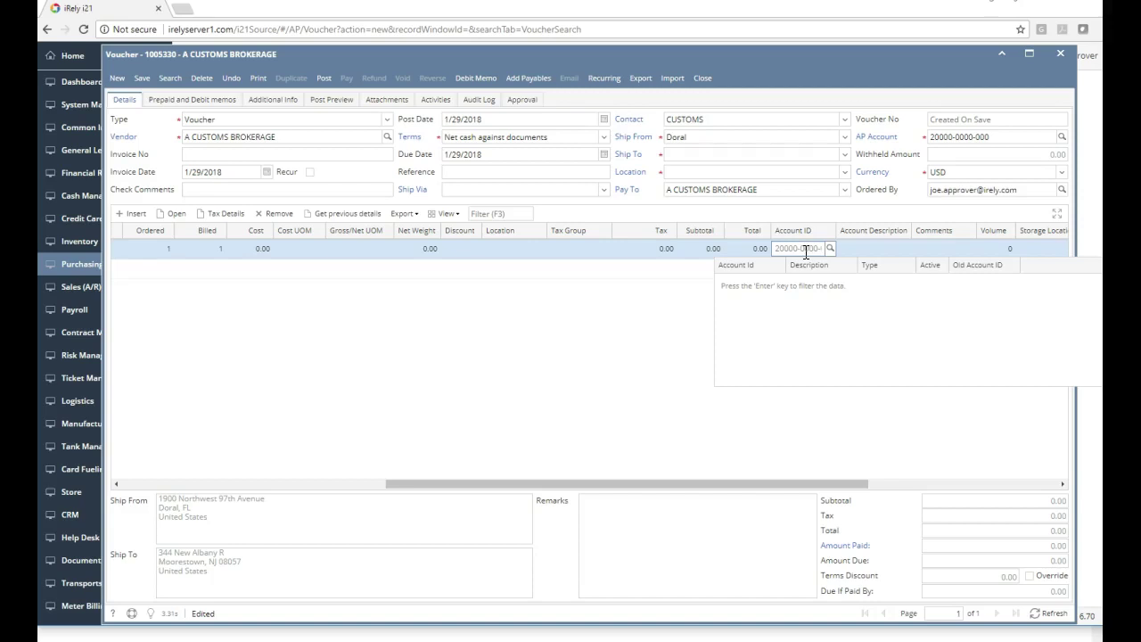
left_click(830, 249)
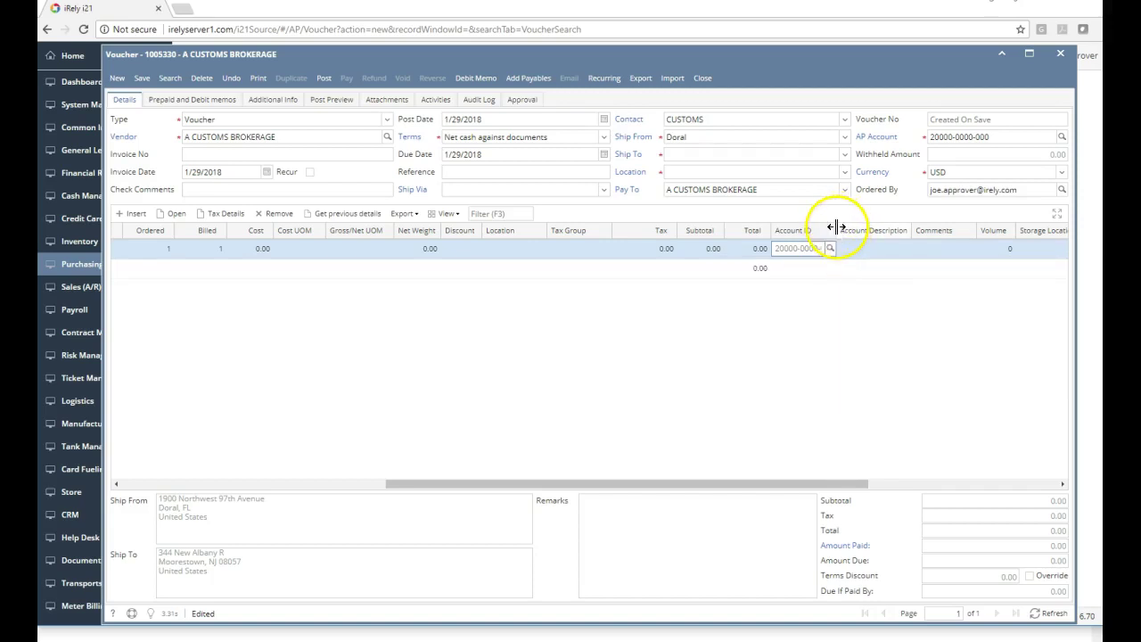
left_click_drag(836, 230, 898, 232)
left_click(856, 248)
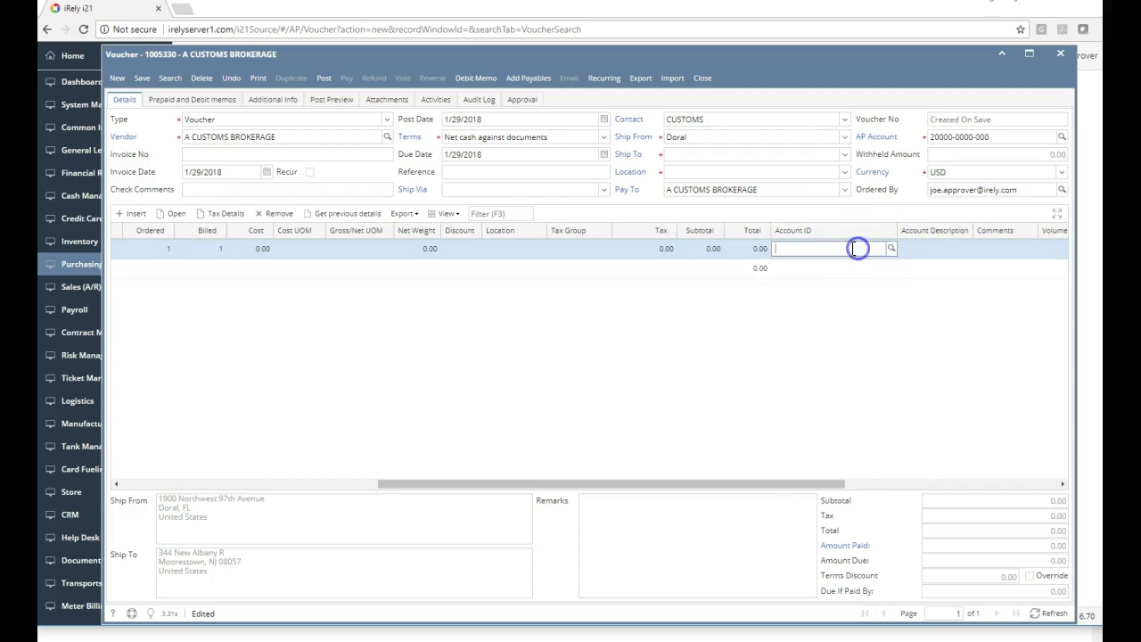
type("20000-0000-0")
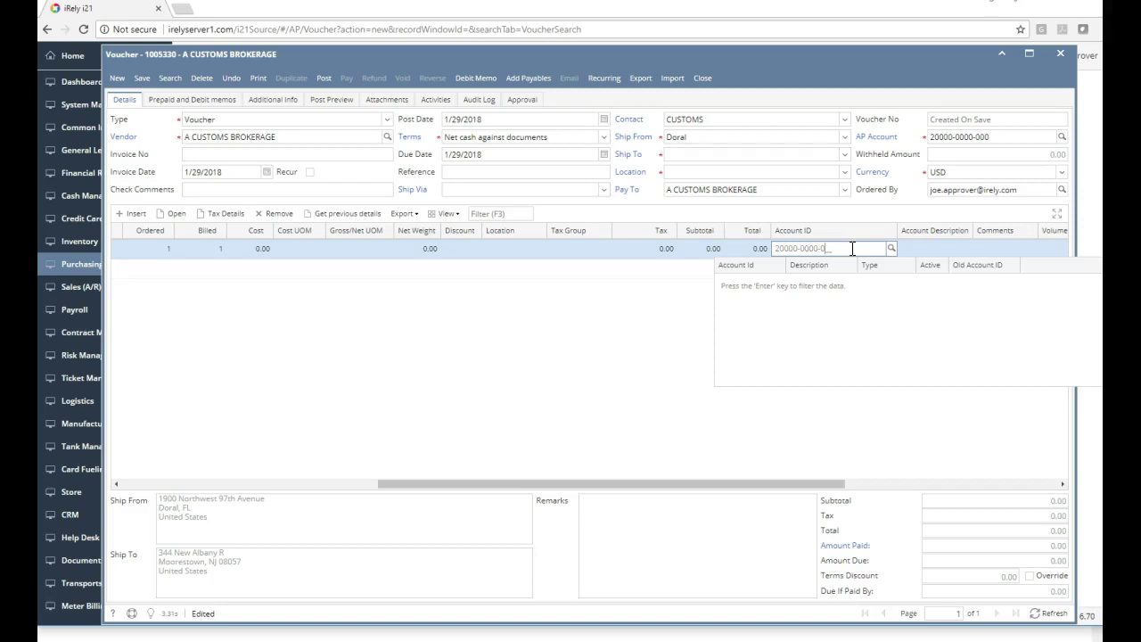
left_click(892, 248)
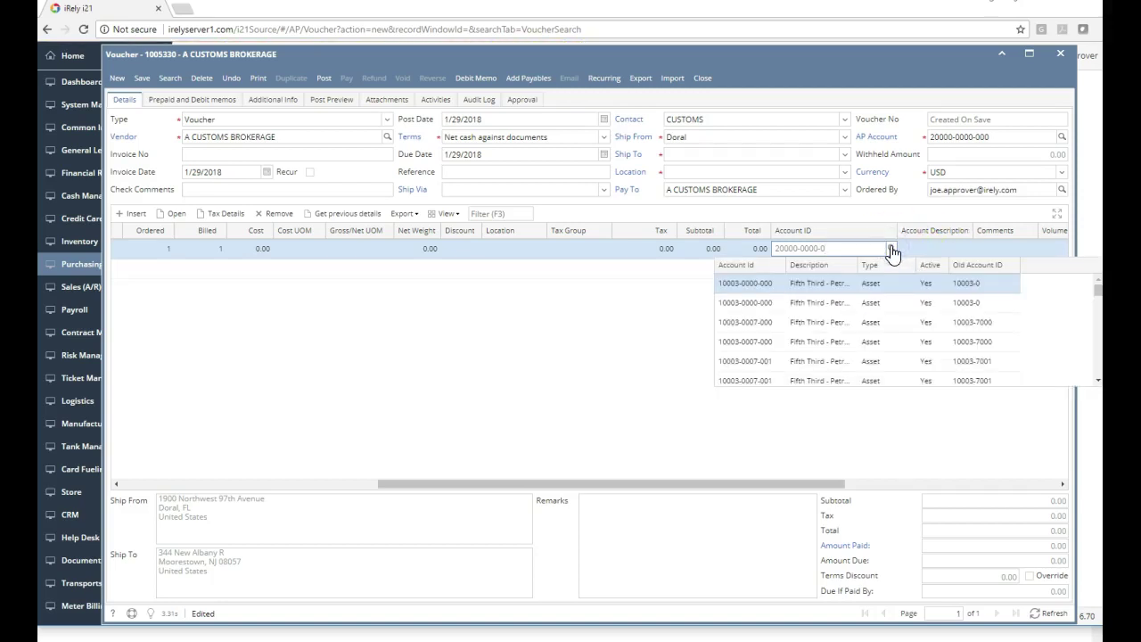
scroll(785, 290, "down", 10)
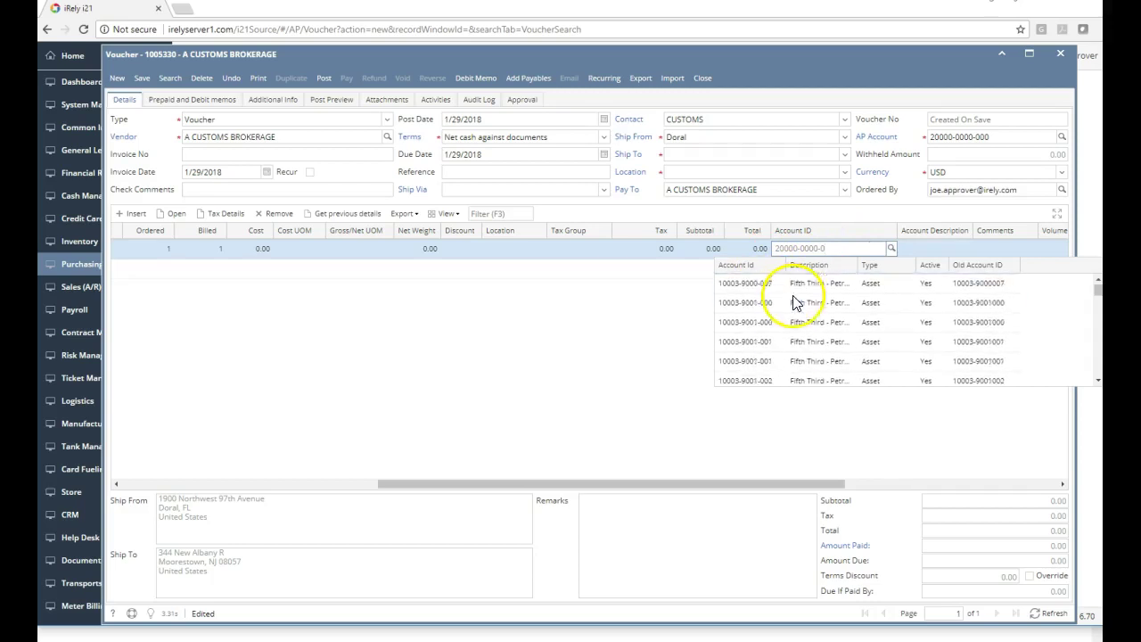
scroll(796, 303, "down", 3)
type("0")
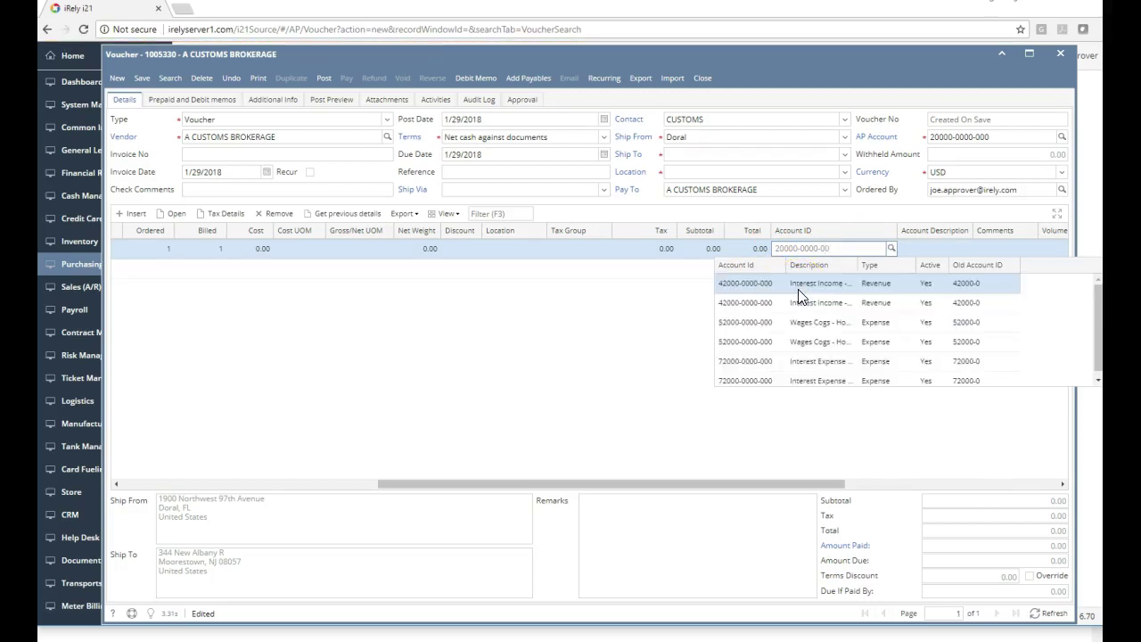
left_click(691, 268)
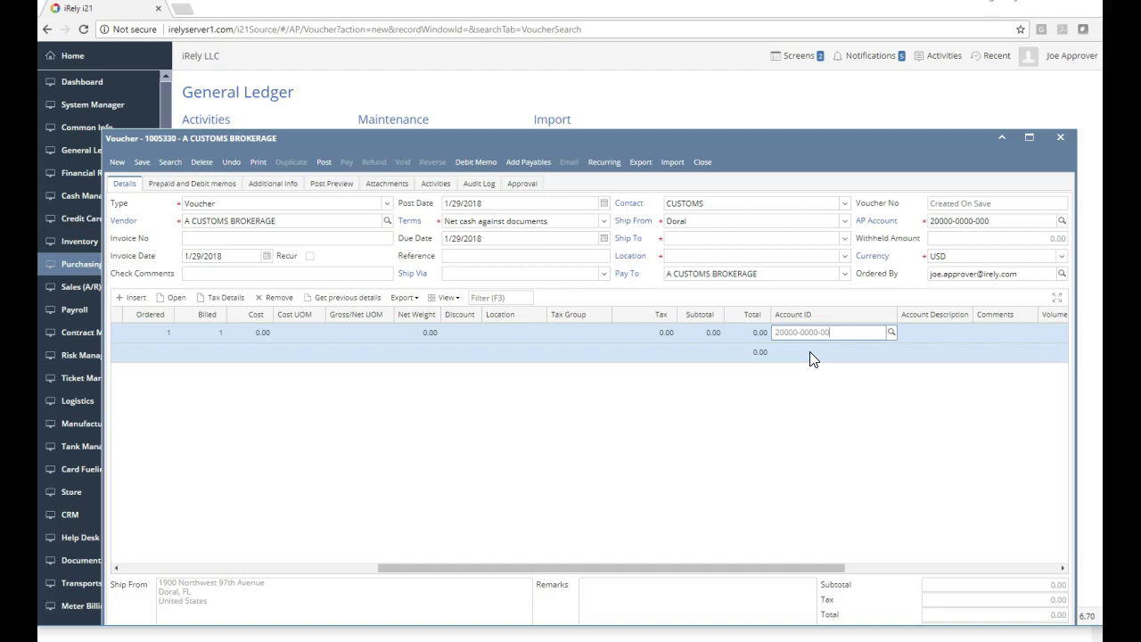
key("BackSpace")
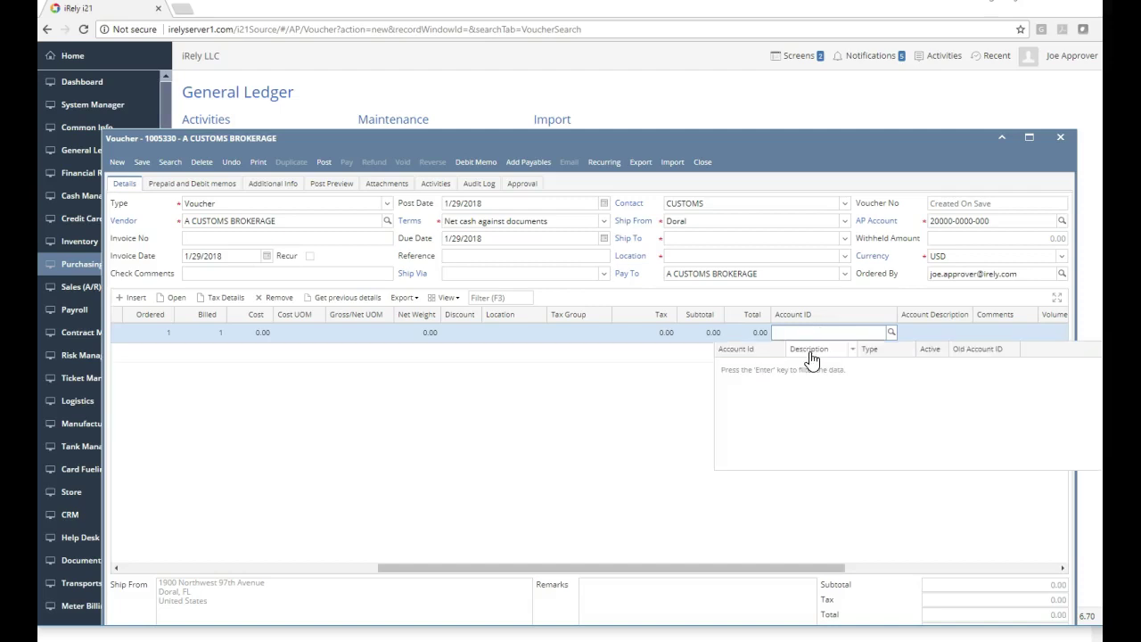
left_click(799, 352)
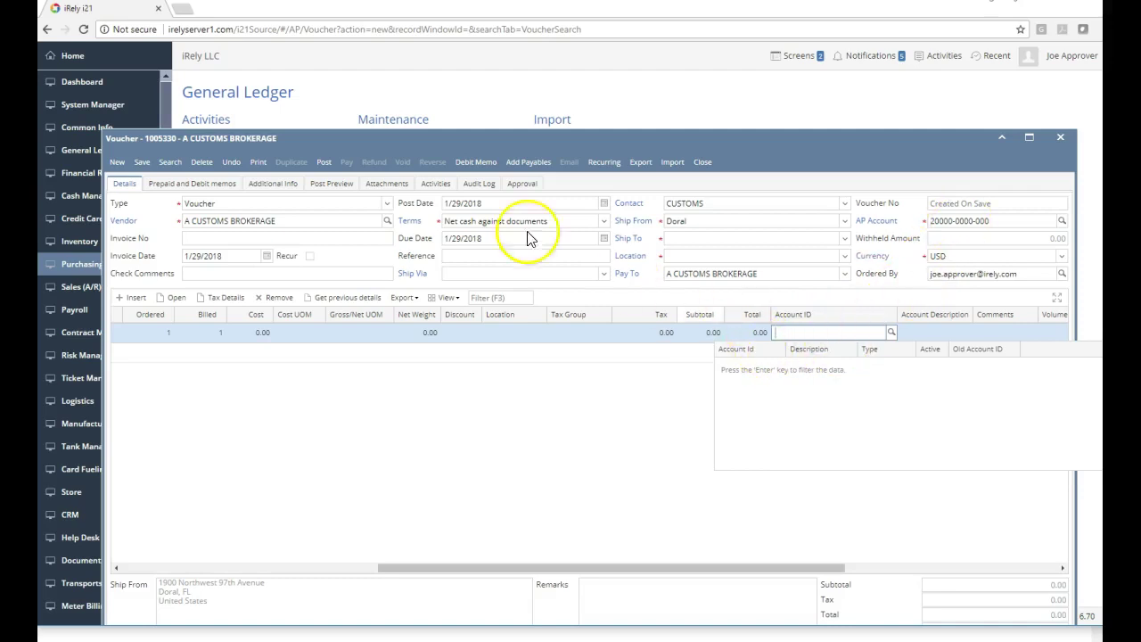
Step: Open General Journals in the General Ledger module and create a new journal entry
left_click(89, 151)
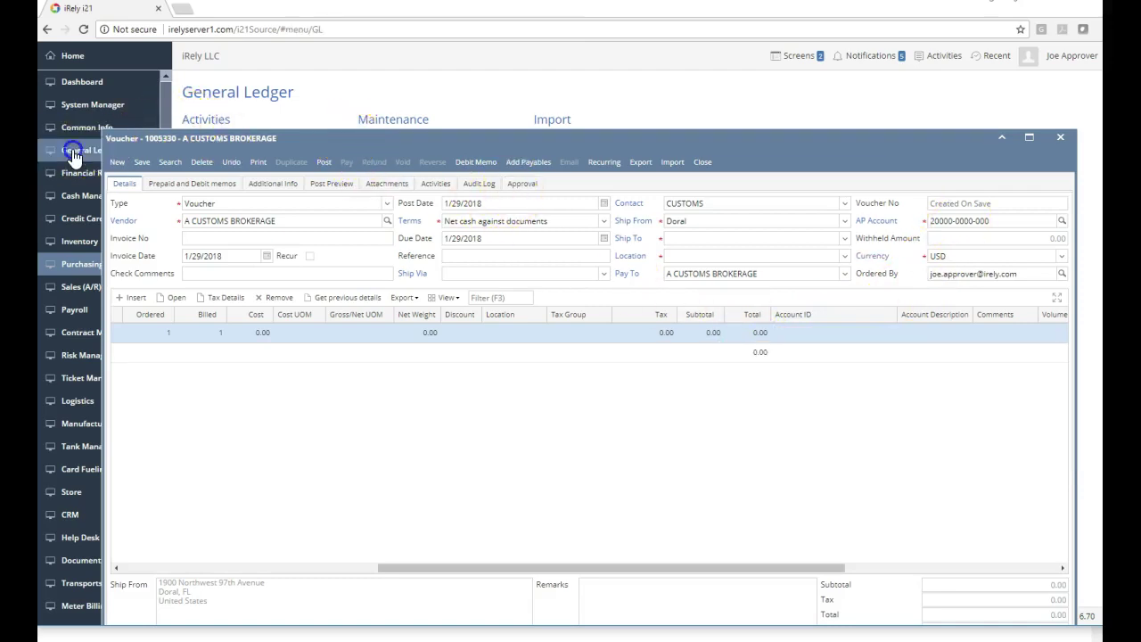
left_click(209, 126)
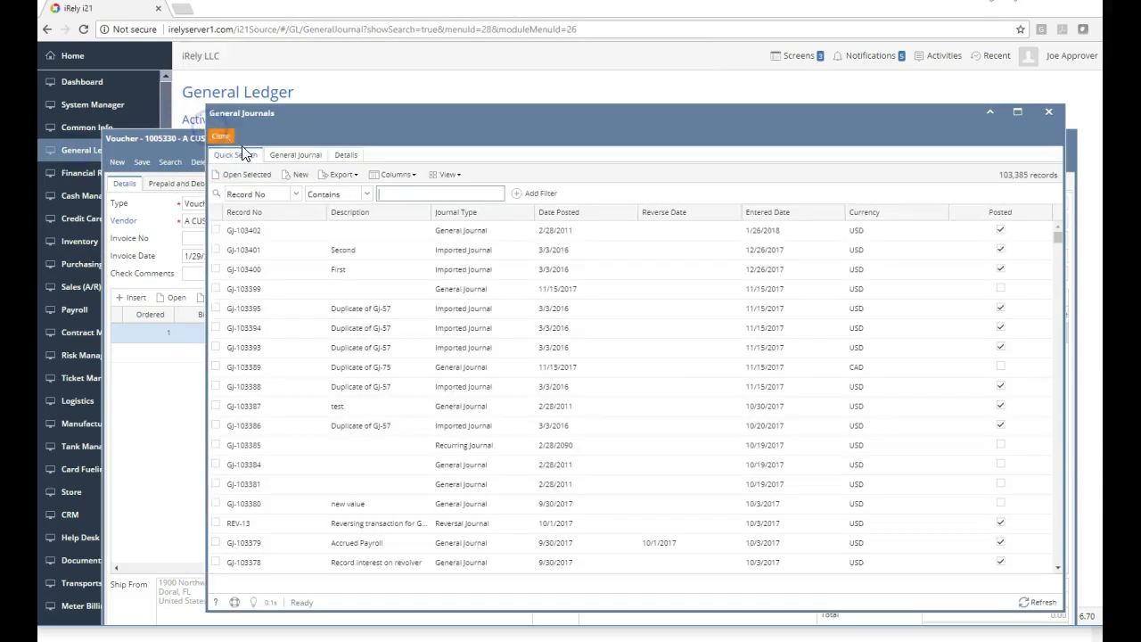
left_click(290, 182)
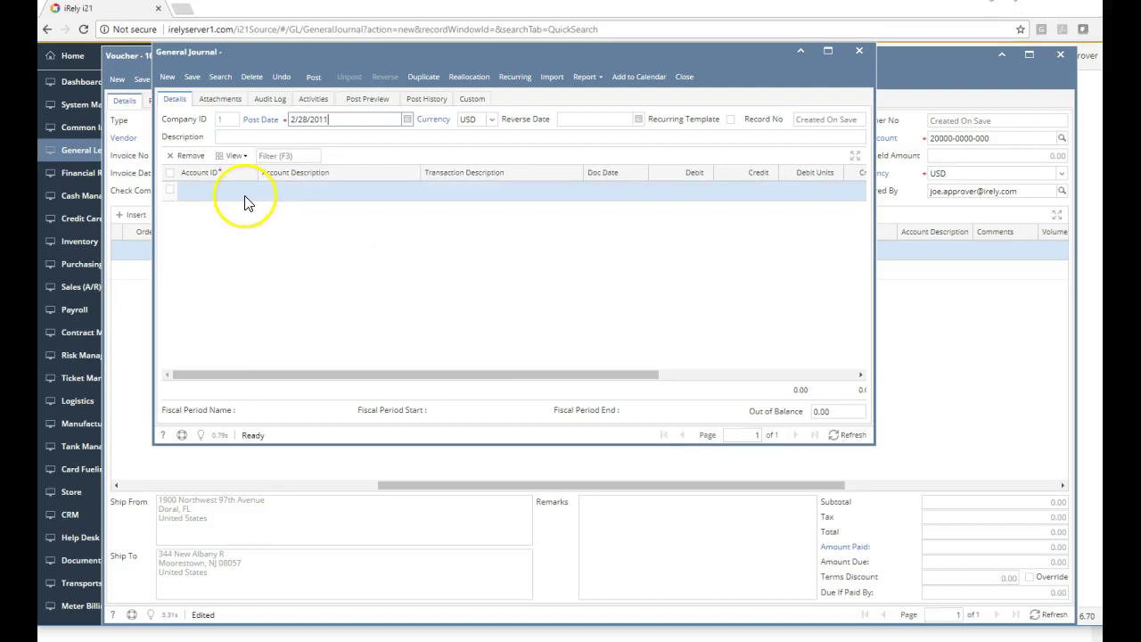
left_click(241, 191)
type("20")
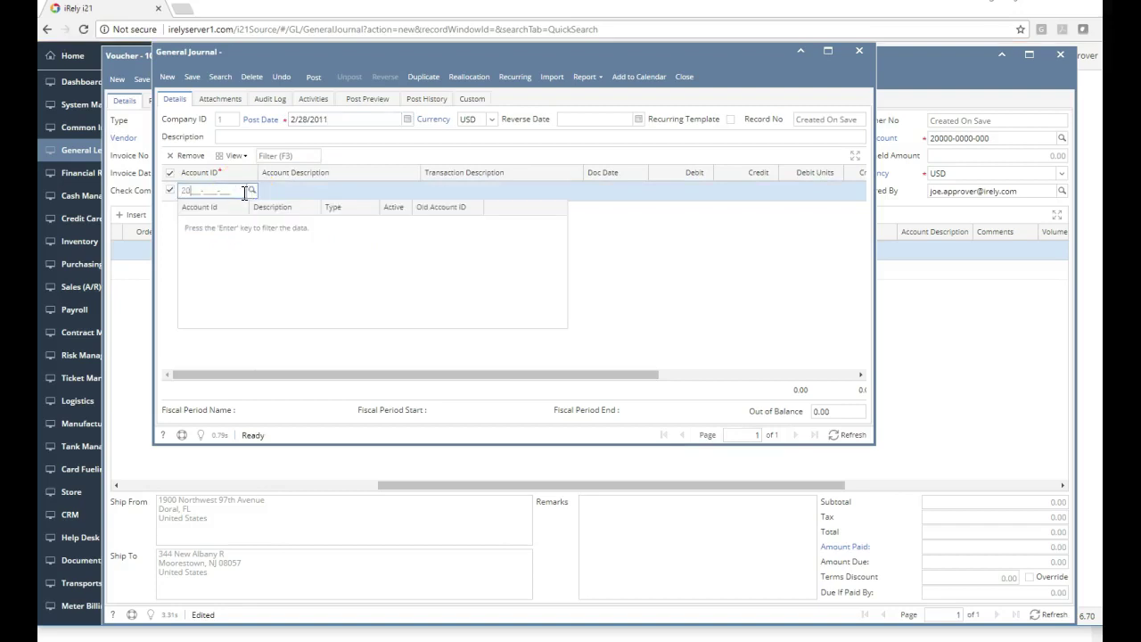
type("000-0000-000")
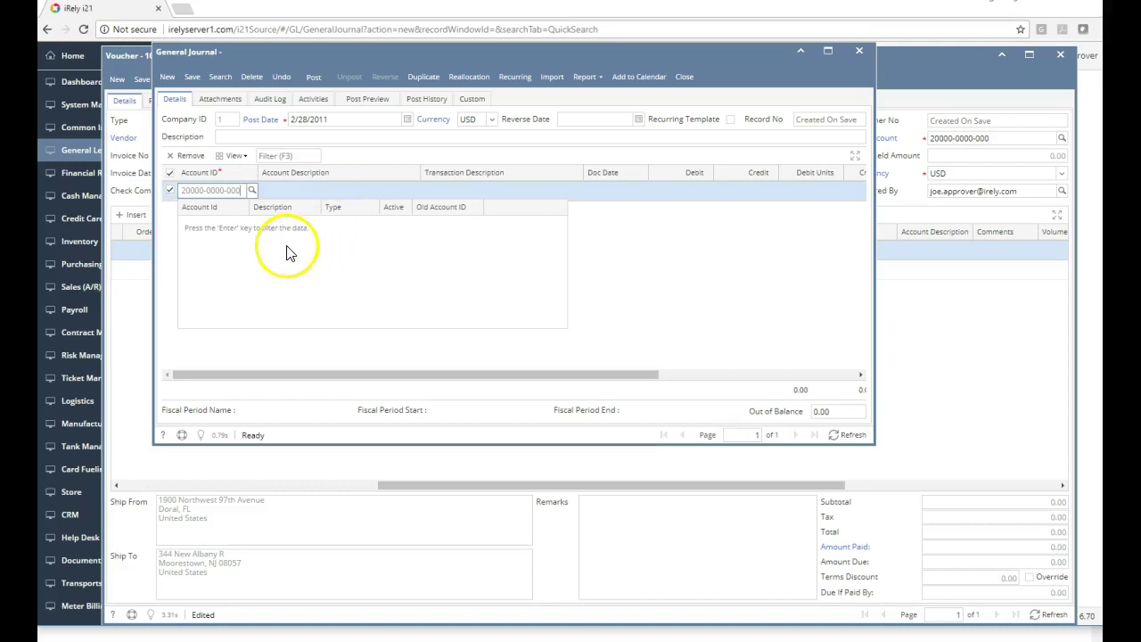
left_click(212, 254)
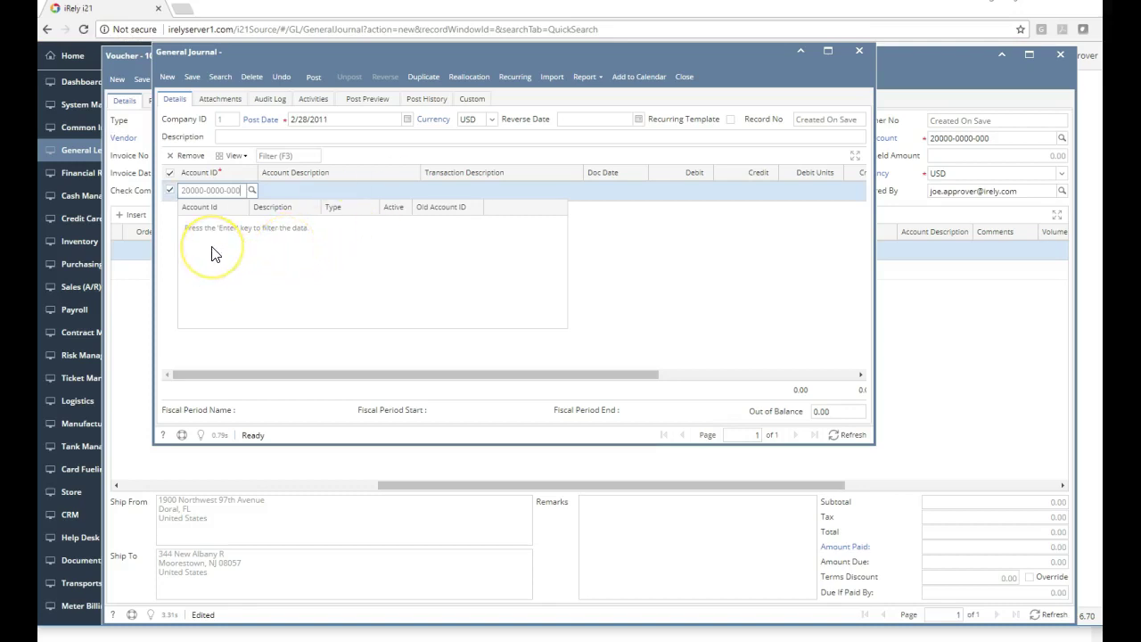
Step: Replace the first journal line's Account ID entry with 40000 and look up the matching accounts
key("BackSpace")
key("BackSpace")
key("BackSpace")
key("BackSpace")
key("BackSpace")
key("BackSpace")
key("BackSpace")
key("BackSpace")
key("BackSpace")
key("BackSpace")
key("BackSpace")
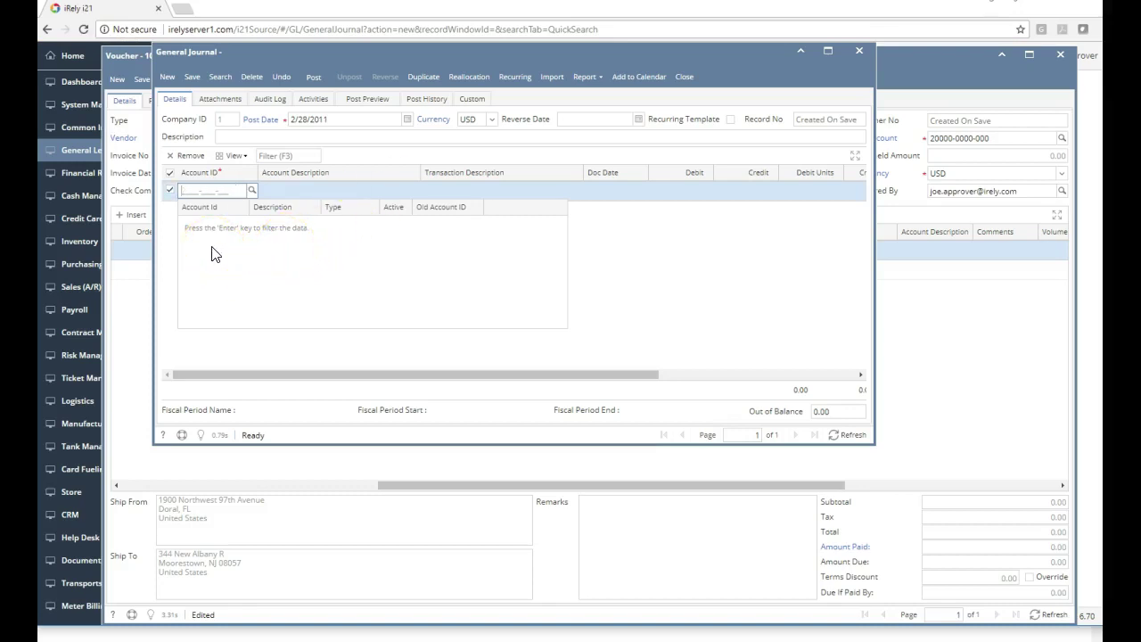
key("Return")
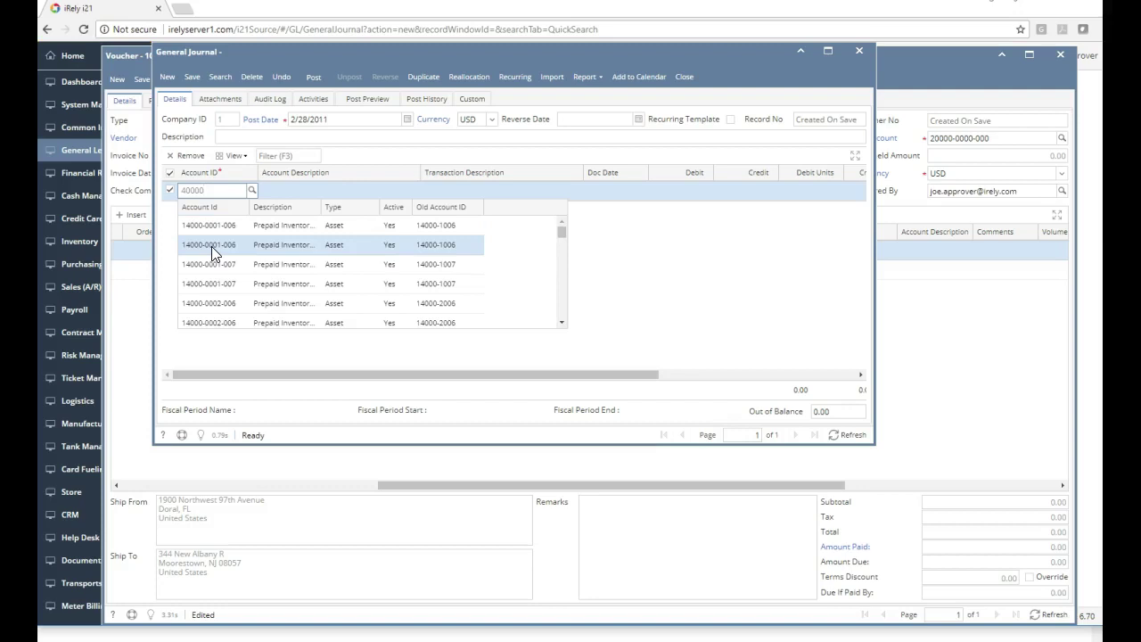
left_click(218, 265)
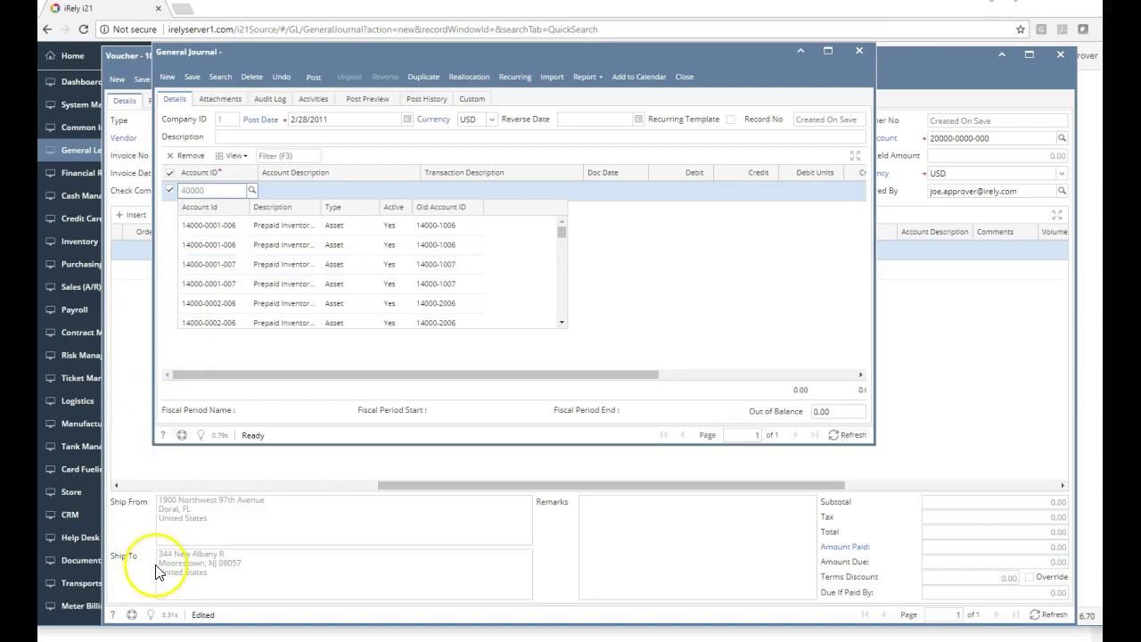
left_click(98, 608)
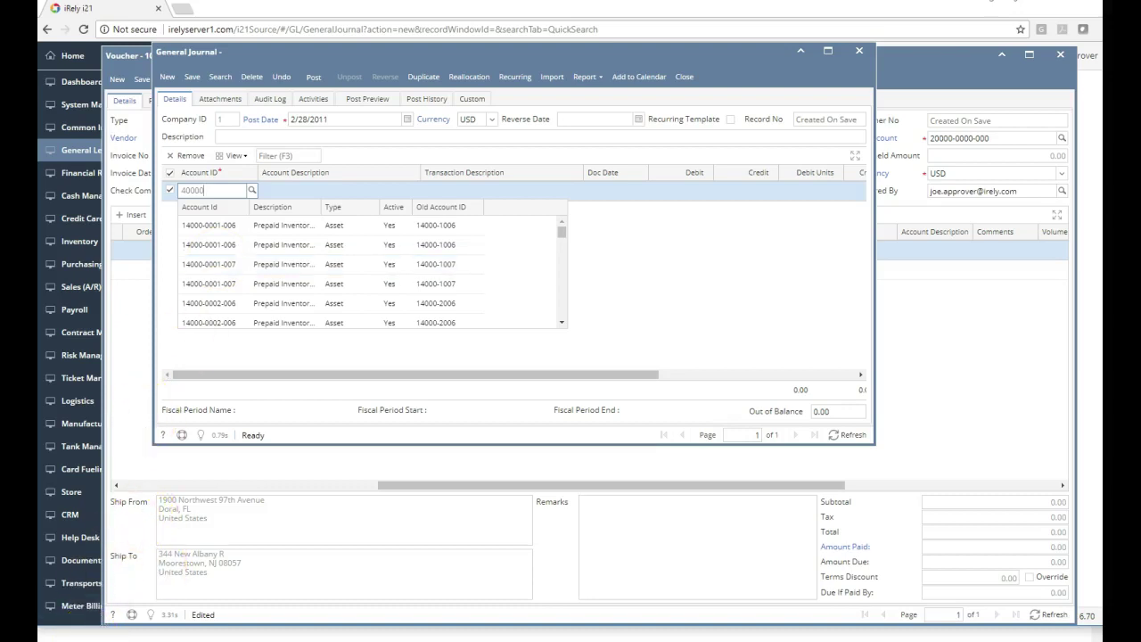